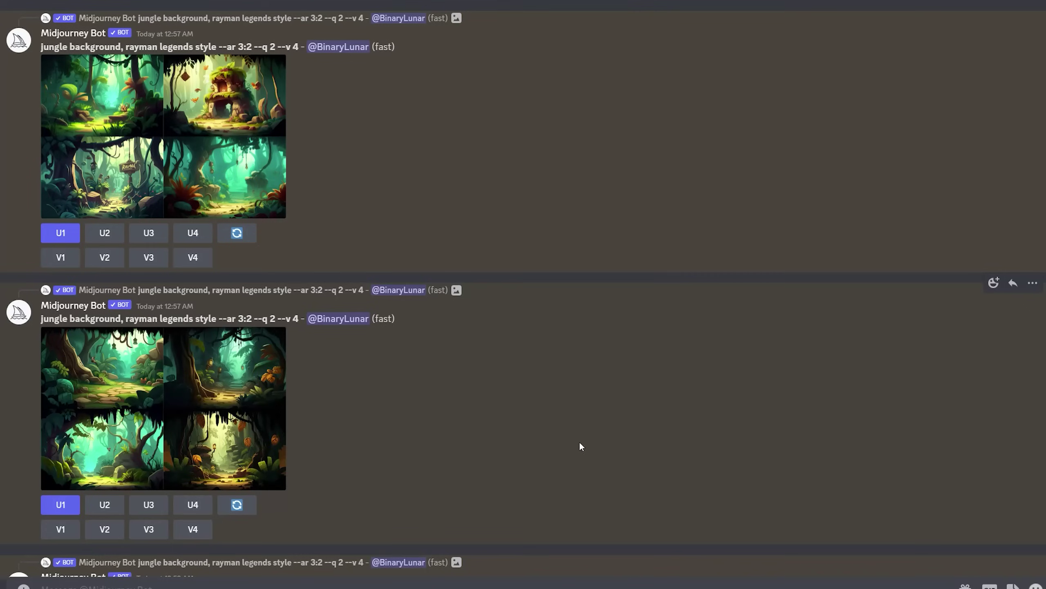
Scroll up to the upscaled jungle assets concept art and enlarge it
{"action": "scroll", "coordinate": [564, 437], "scroll_direction": "up", "scroll_amount": 6}
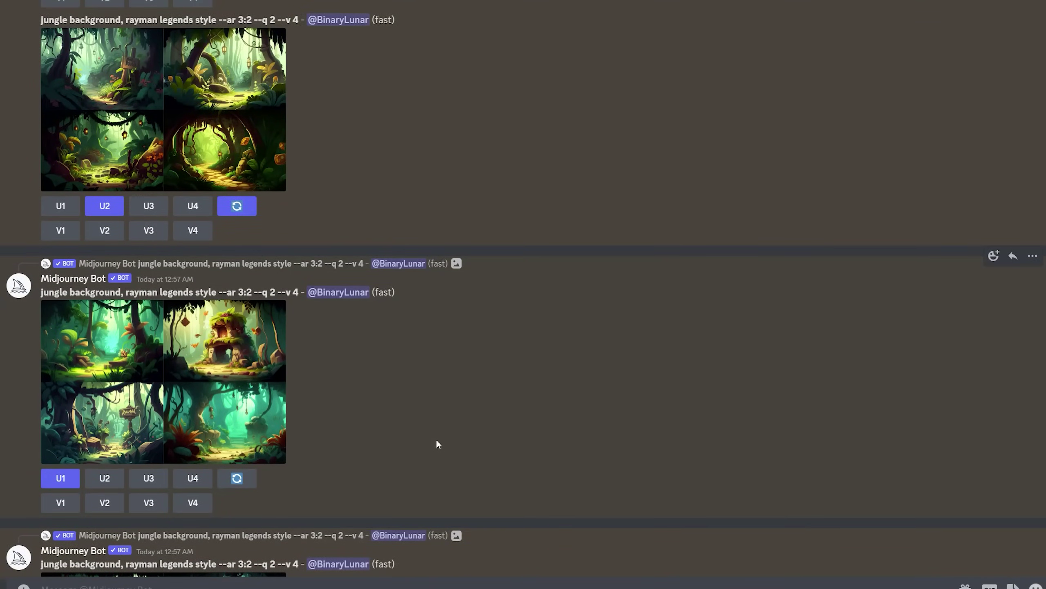
{"action": "scroll", "coordinate": [438, 443], "scroll_direction": "up", "scroll_amount": 15}
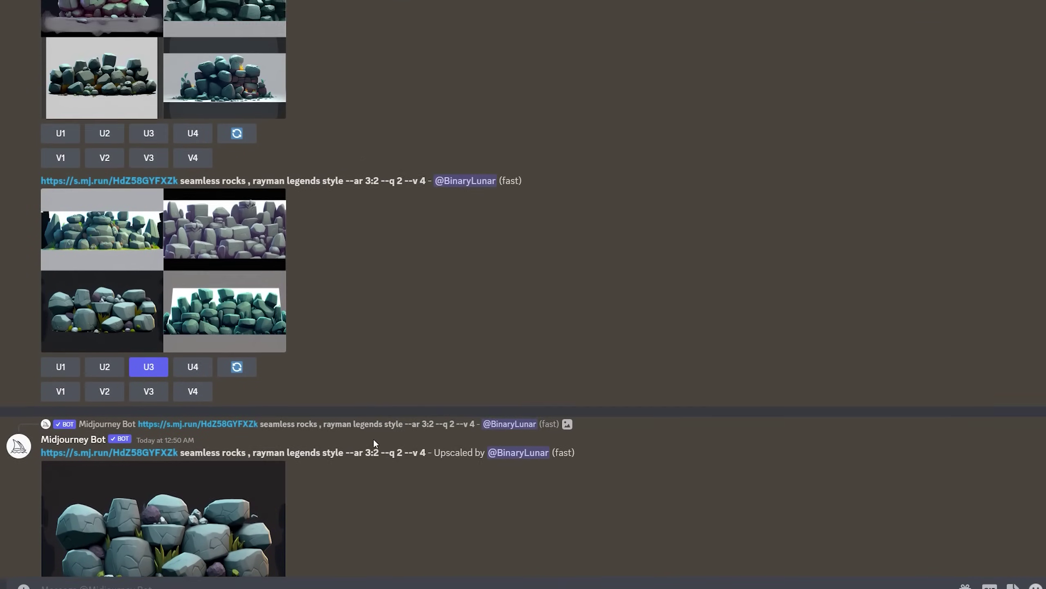
{"action": "scroll", "coordinate": [380, 419], "scroll_direction": "up", "scroll_amount": 15}
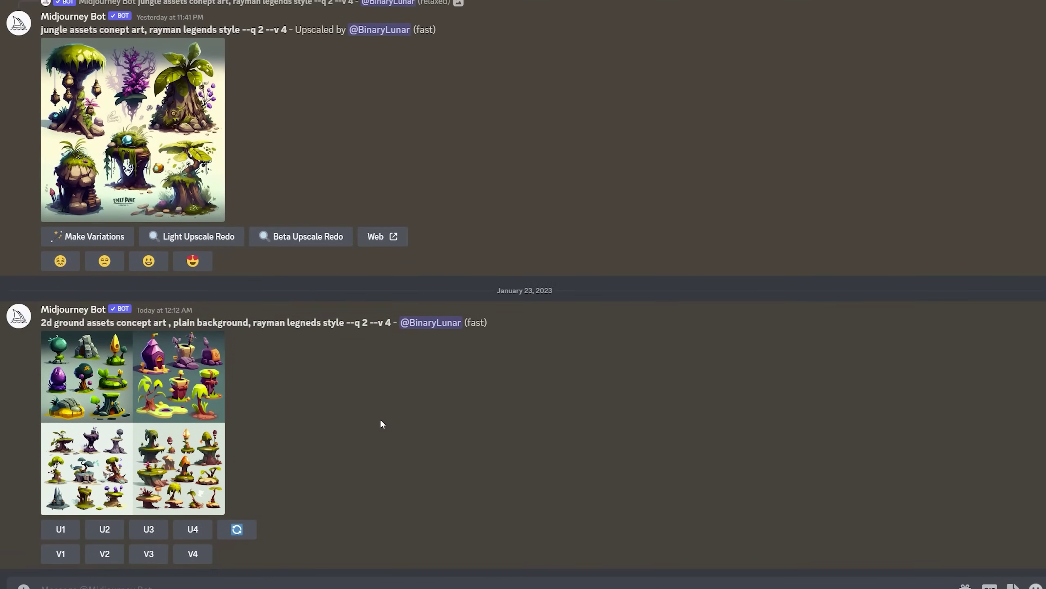
{"action": "scroll", "coordinate": [381, 419], "scroll_direction": "up", "scroll_amount": 5}
{"action": "left_click", "coordinate": [169, 333]}
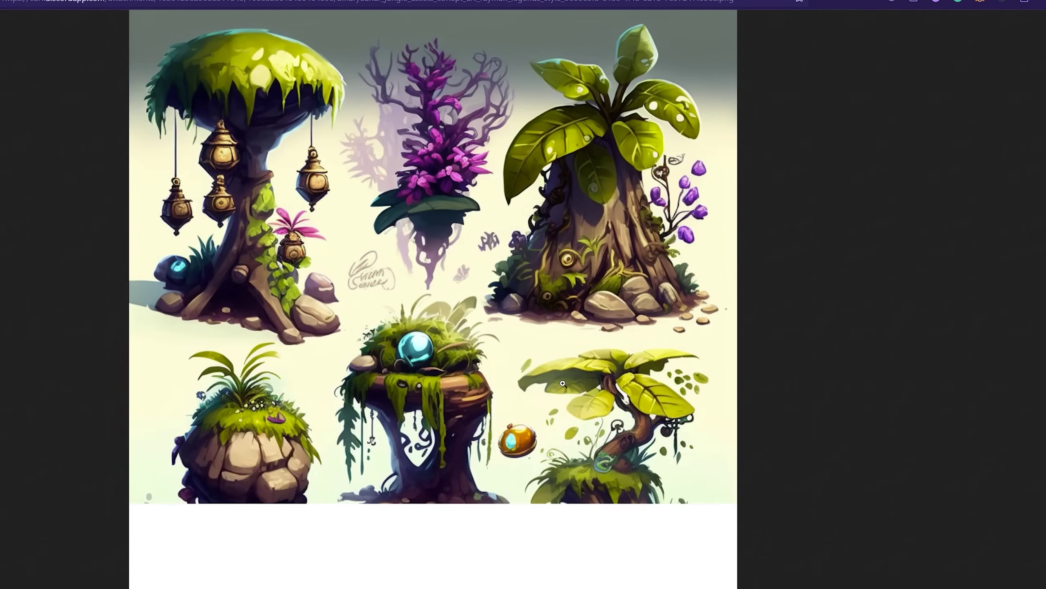
Save the loaded jungle image, then open the jungle scene upscale in the browser
{"action": "right_click", "coordinate": [563, 383]}
{"action": "left_click", "coordinate": [604, 399]}
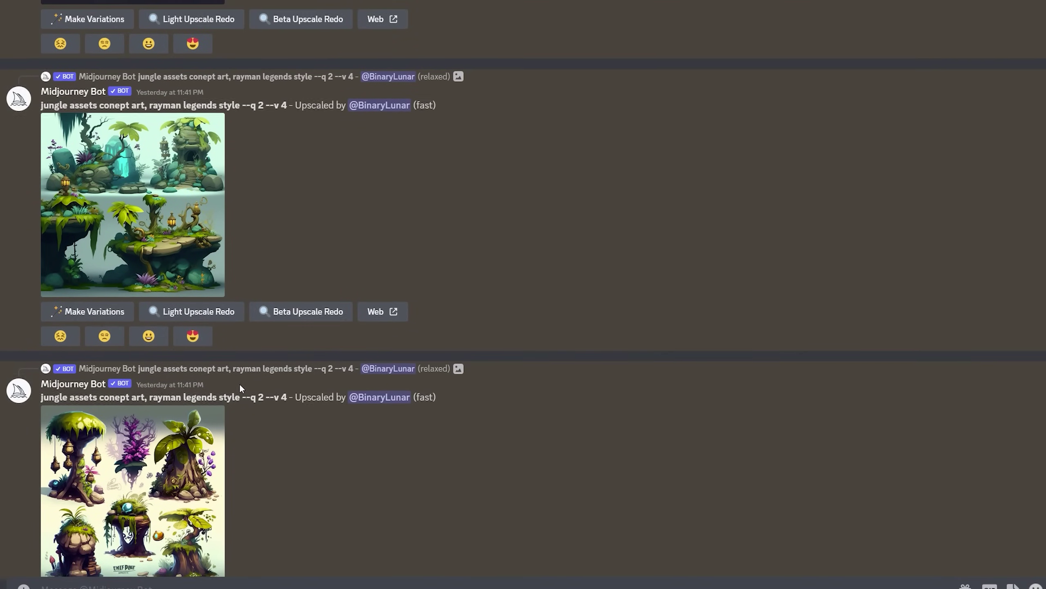
{"action": "left_click", "coordinate": [151, 226]}
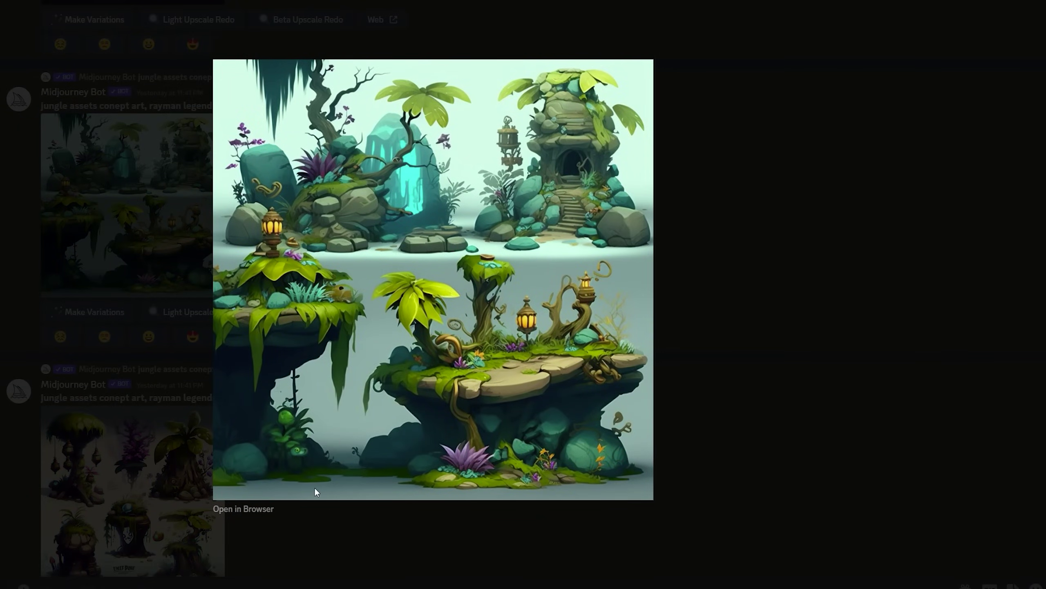
{"action": "left_click", "coordinate": [270, 509]}
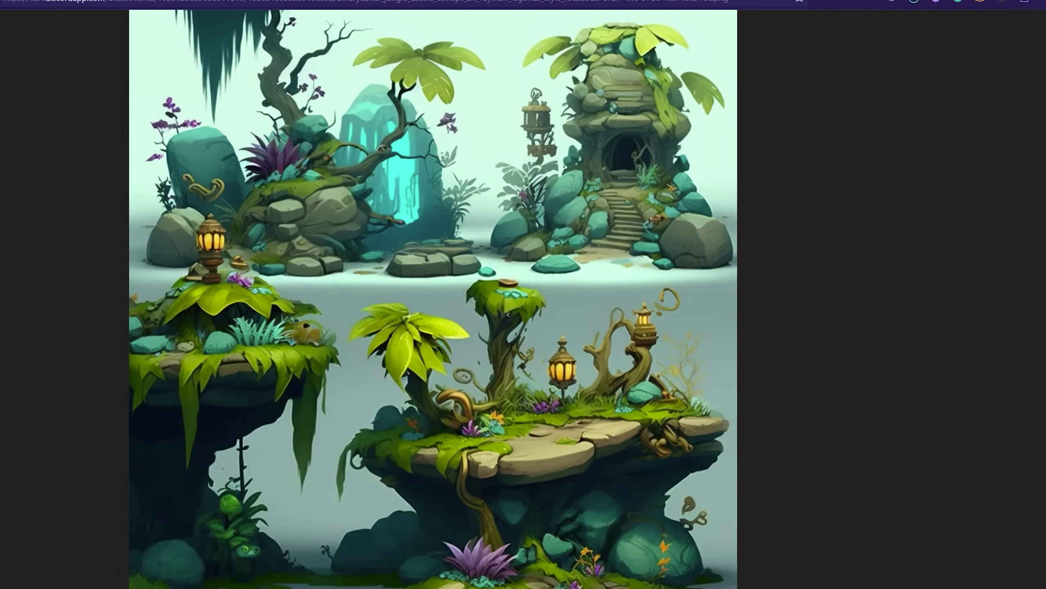
{"action": "mouse_move", "coordinate": [560, 587]}
{"action": "left_click", "coordinate": [560, 565]}
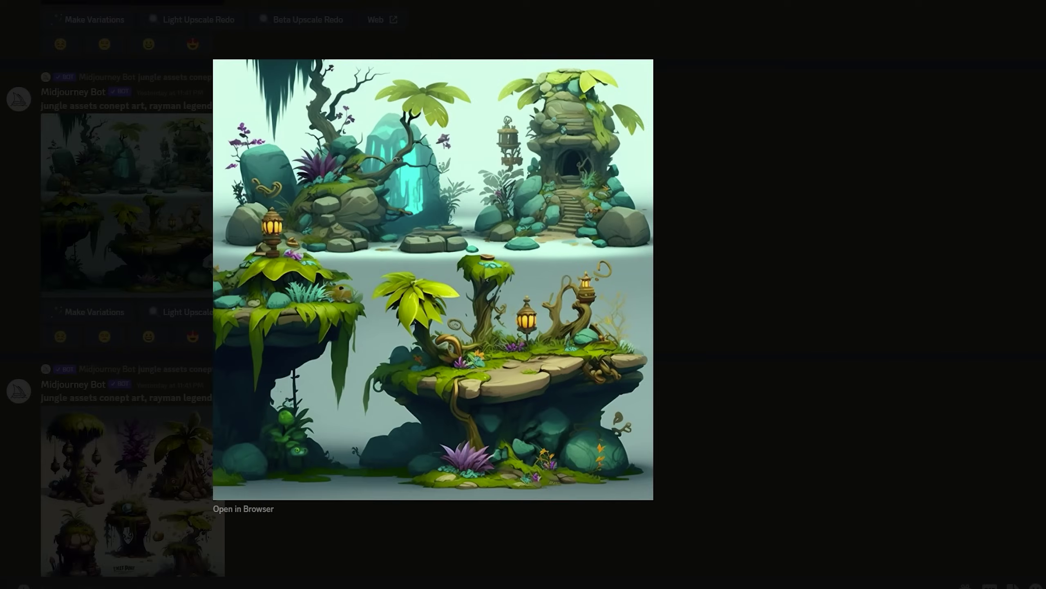
{"action": "left_click", "coordinate": [661, 411]}
Open the dark jungle assets upscale in the browser and save it
{"action": "scroll", "coordinate": [371, 371], "scroll_direction": "up", "scroll_amount": 8}
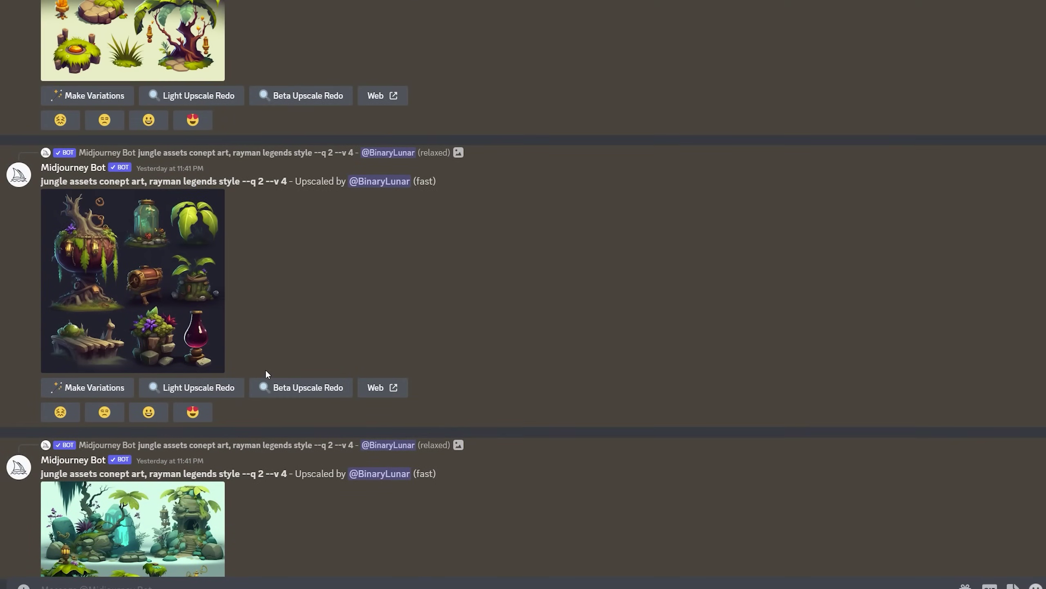
{"action": "left_click", "coordinate": [168, 265]}
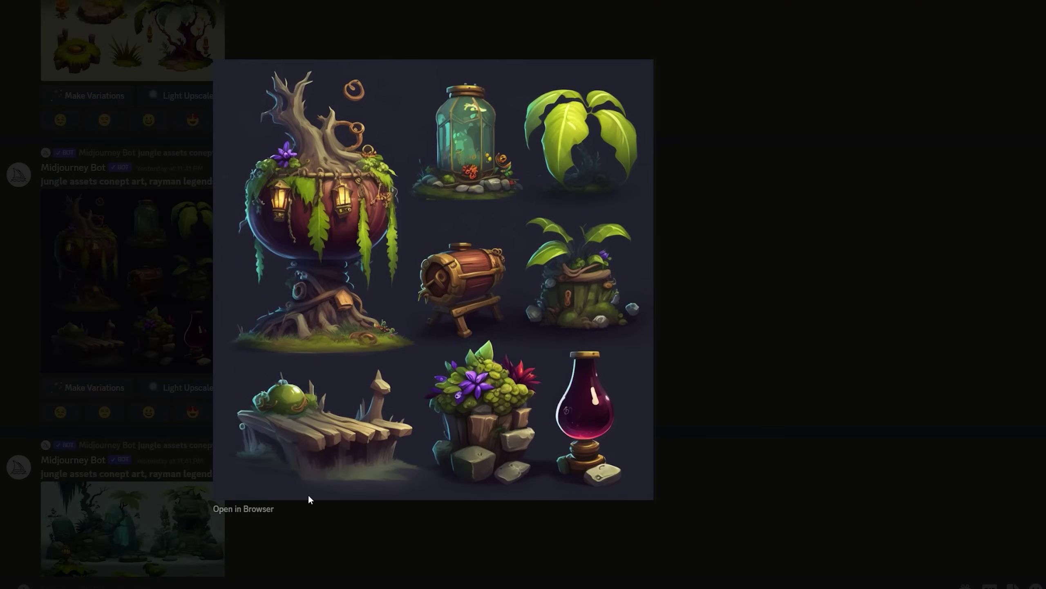
{"action": "left_click", "coordinate": [259, 509]}
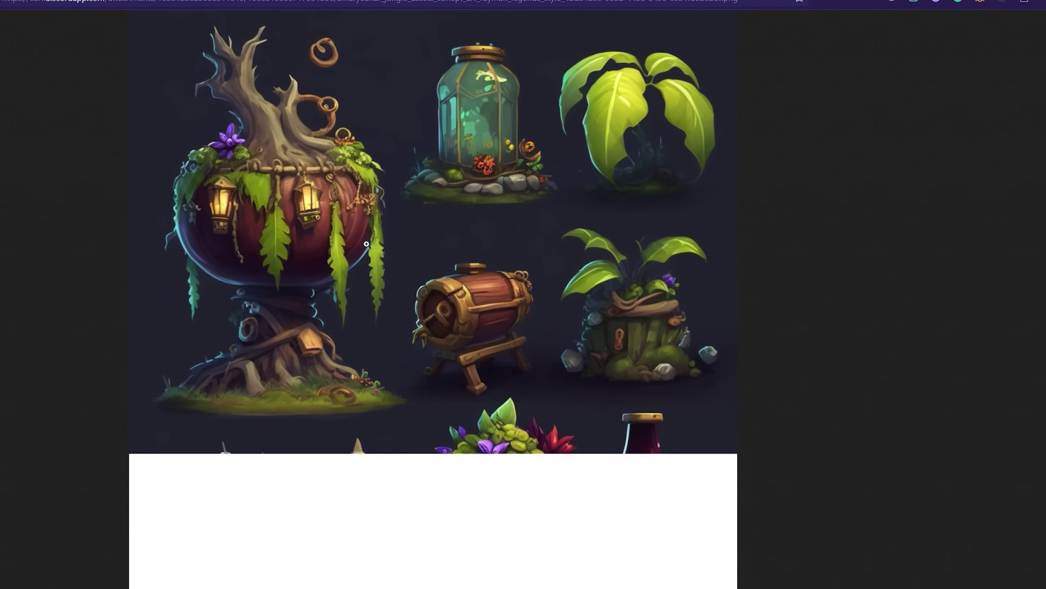
{"action": "right_click", "coordinate": [560, 323]}
{"action": "left_click", "coordinate": [585, 351]}
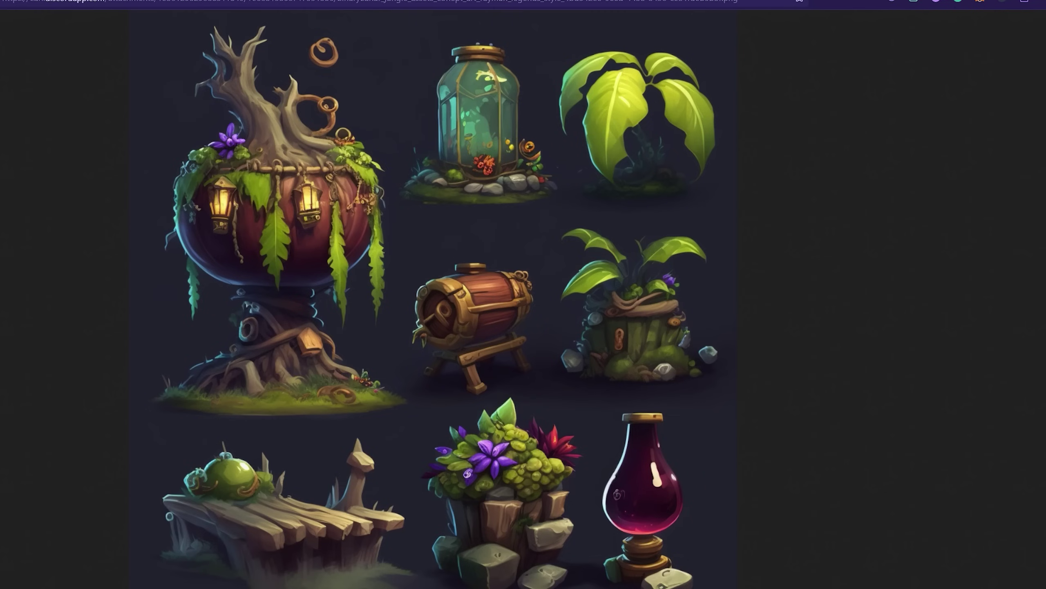
{"action": "key", "text": "alt+Tab"}
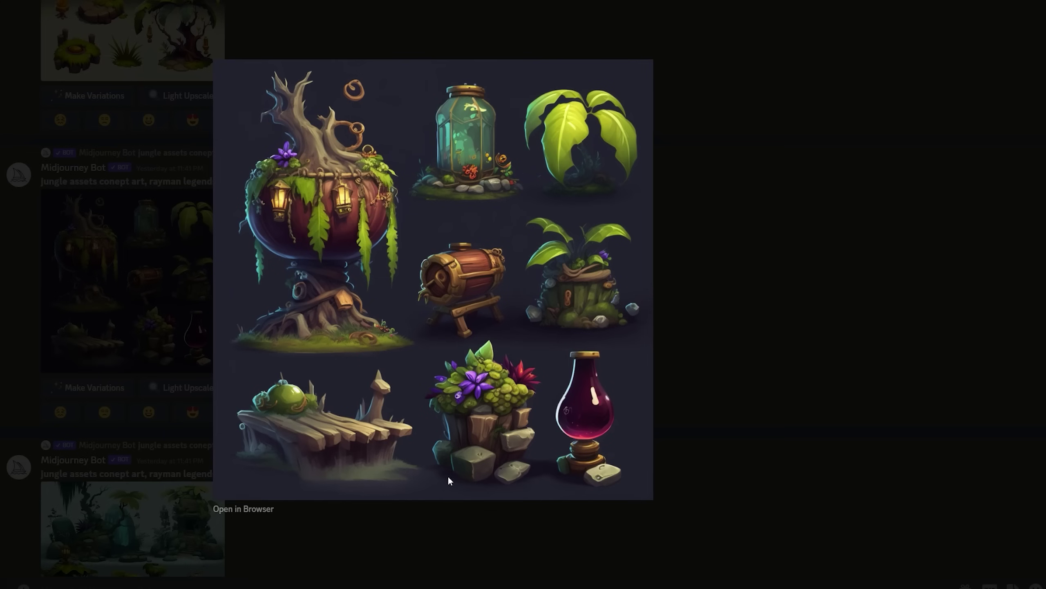
{"action": "key", "text": "Escape"}
Enlarge the upper jungle assets image and save it to disk
{"action": "scroll", "coordinate": [272, 334], "scroll_direction": "up", "scroll_amount": 5}
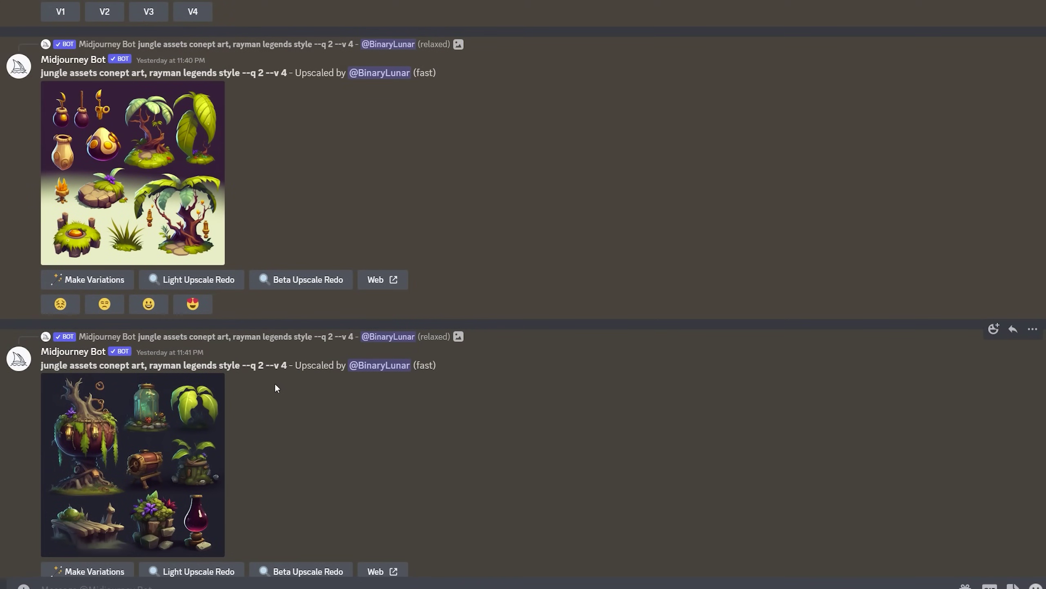
{"action": "left_click", "coordinate": [173, 168]}
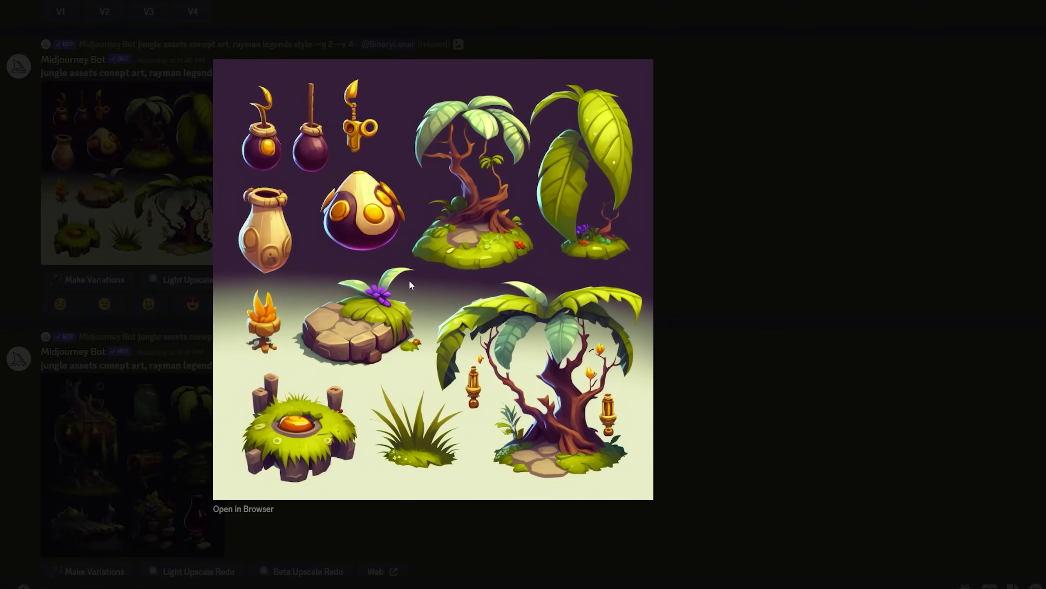
{"action": "right_click", "coordinate": [436, 283]}
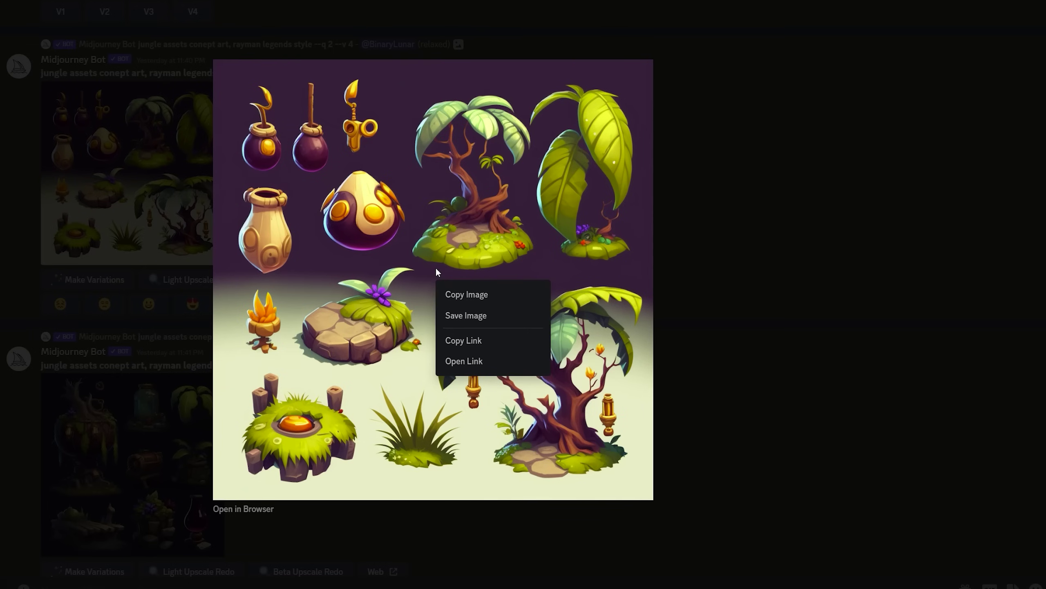
{"action": "left_click", "coordinate": [464, 316]}
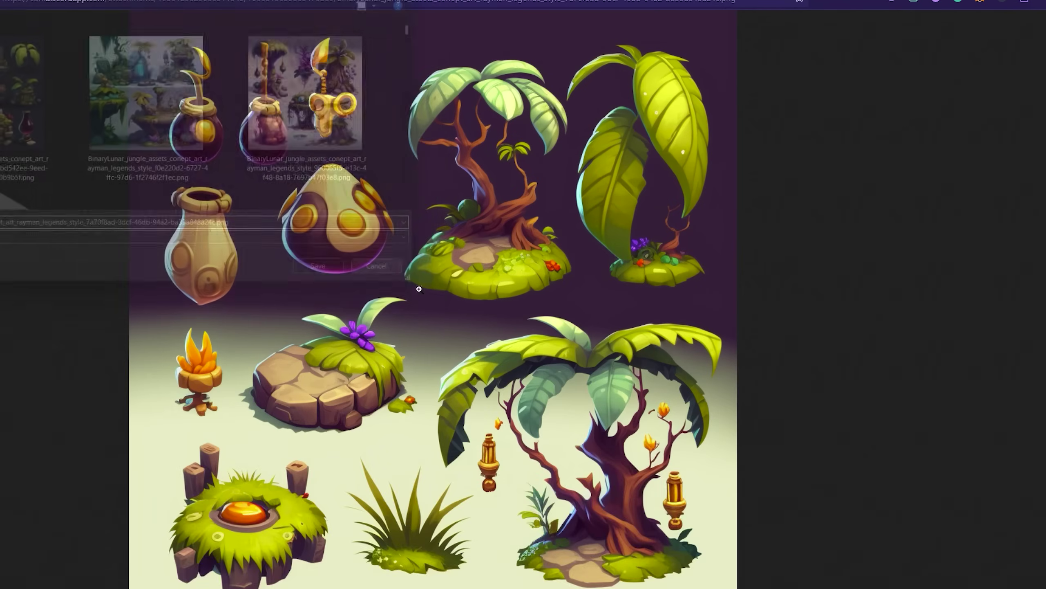
{"action": "right_click", "coordinate": [563, 337]}
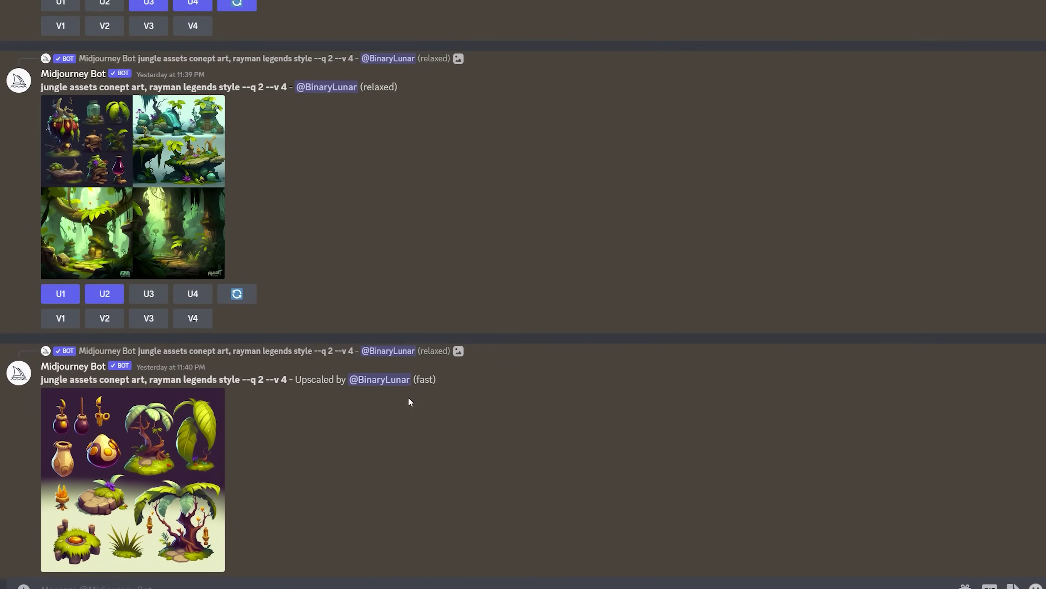
{"action": "scroll", "coordinate": [409, 398], "scroll_direction": "up", "scroll_amount": 3}
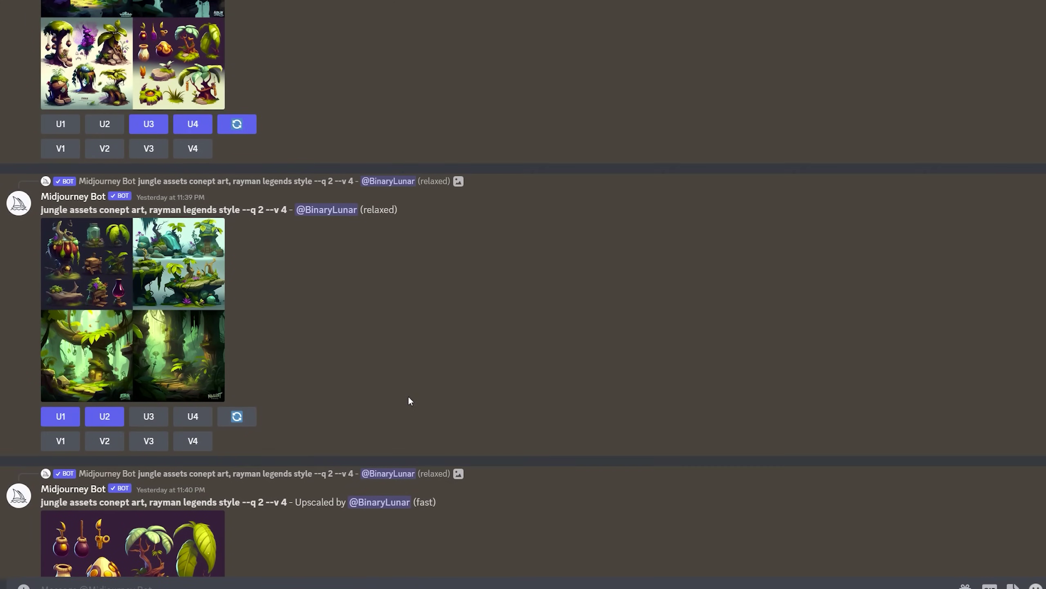
{"action": "scroll", "coordinate": [355, 373], "scroll_direction": "up", "scroll_amount": 5}
{"action": "scroll", "coordinate": [402, 358], "scroll_direction": "down", "scroll_amount": 9}
{"action": "scroll", "coordinate": [460, 363], "scroll_direction": "down", "scroll_amount": 2}
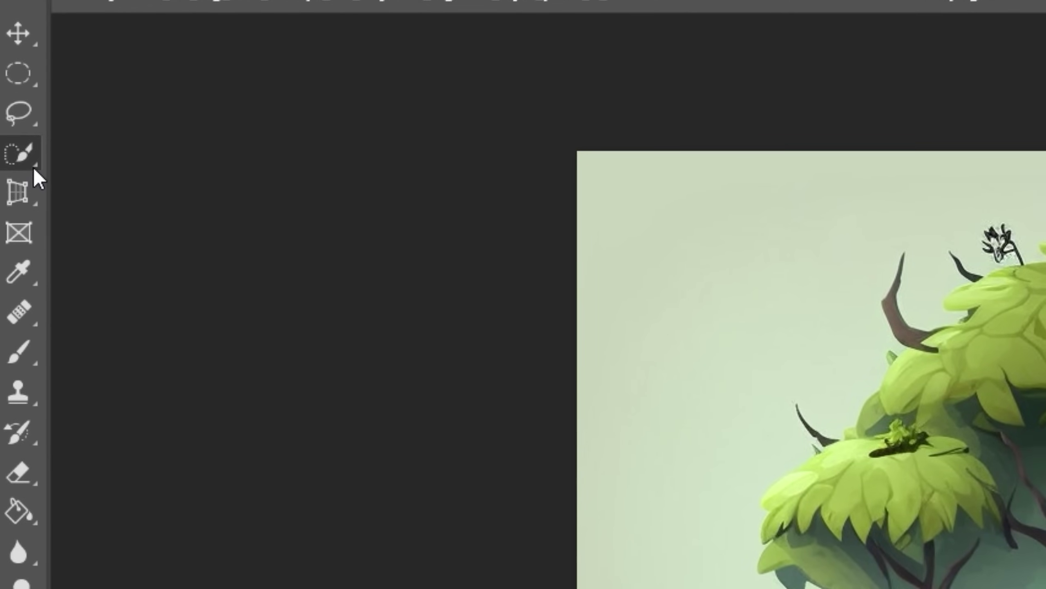
Select the whole big tree with the Object Selection tool
{"action": "right_click", "coordinate": [32, 158]}
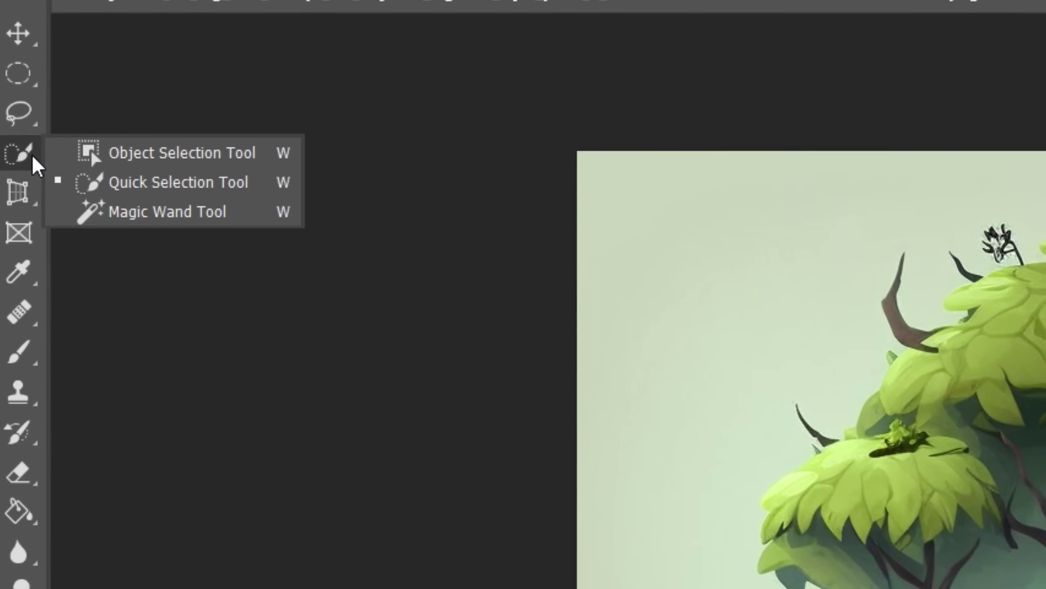
{"action": "left_click", "coordinate": [424, 212]}
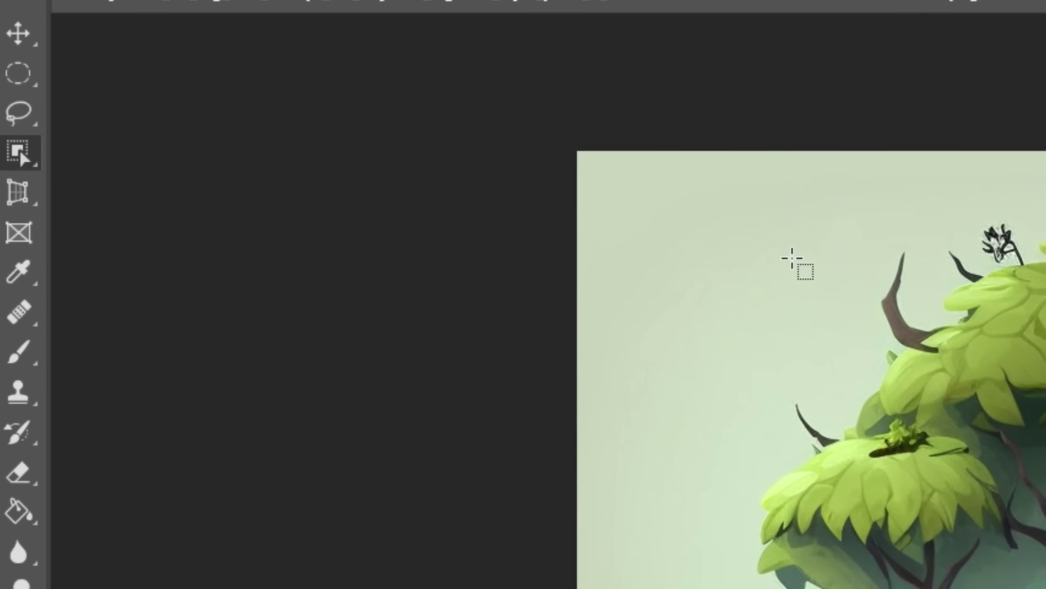
{"action": "left_click_drag", "start_coordinate": [647, 205], "coordinate": [1045, 588]}
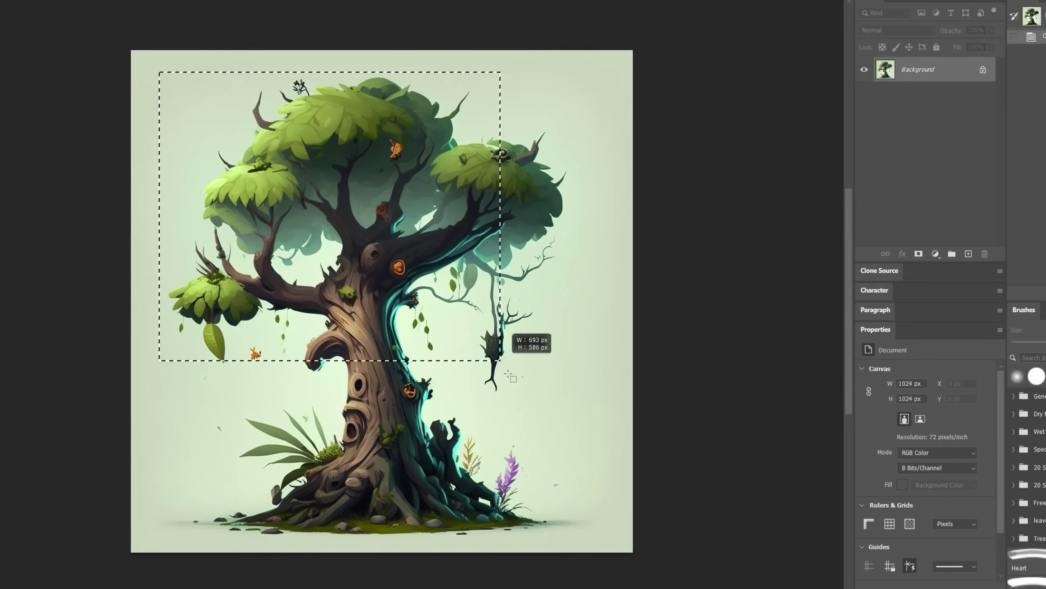
{"action": "left_click_drag", "start_coordinate": [511, 380], "coordinate": [571, 524]}
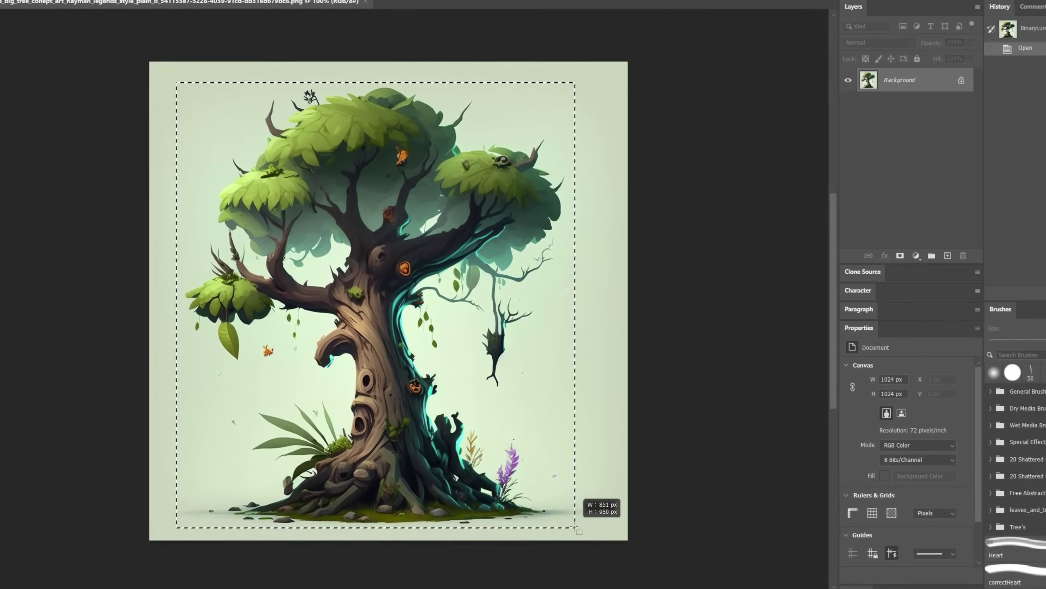
{"action": "left_click_drag", "start_coordinate": [575, 528], "coordinate": [572, 507]}
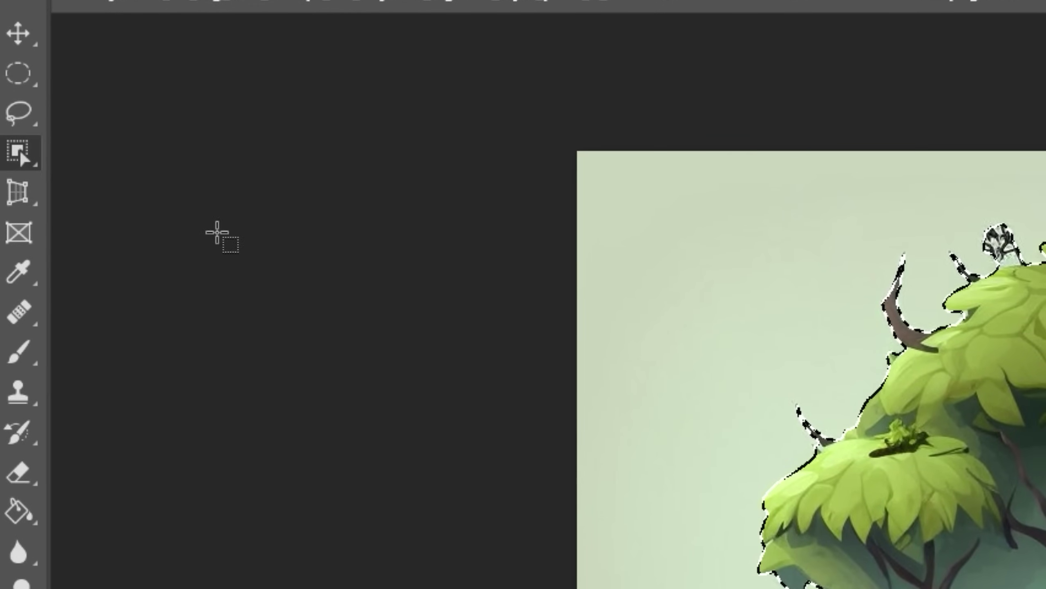
With Quick Selection, add the branch and trim background around the vine and leaves
{"action": "left_click", "coordinate": [34, 160]}
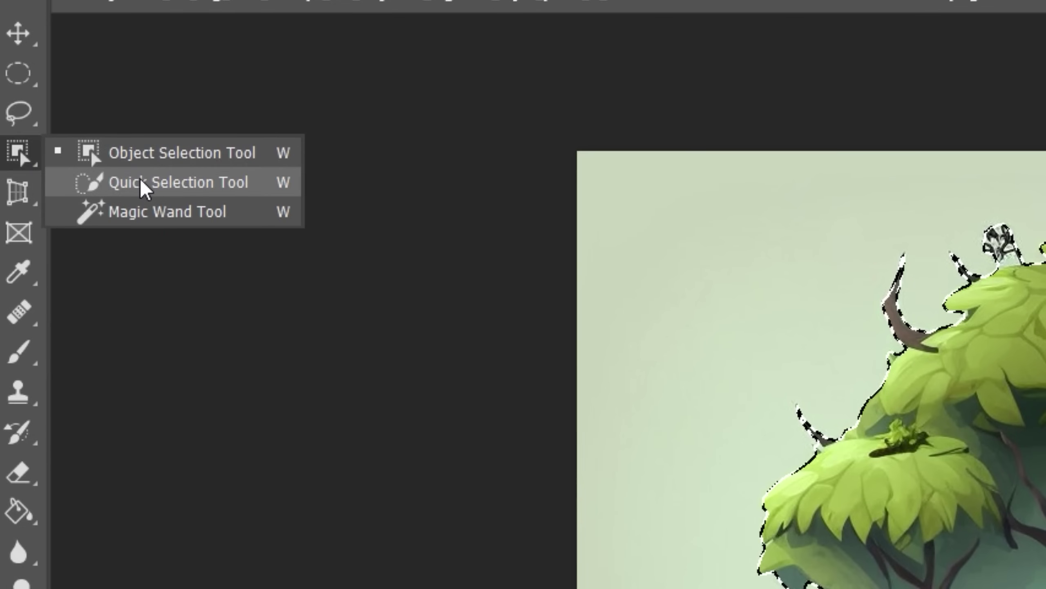
{"action": "left_click", "coordinate": [144, 187]}
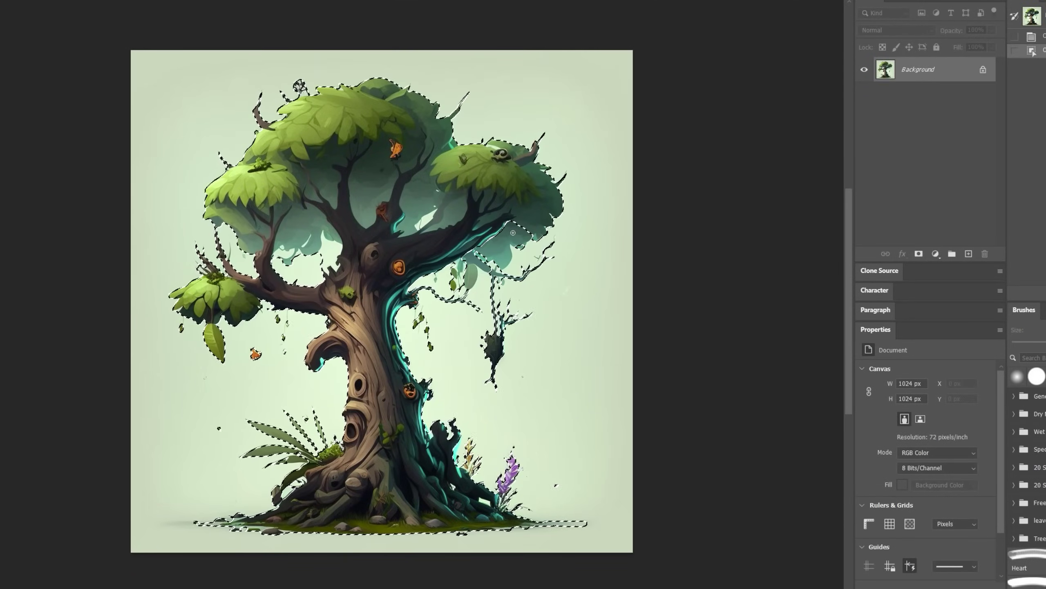
{"action": "left_click_drag", "start_coordinate": [513, 232], "coordinate": [526, 230]}
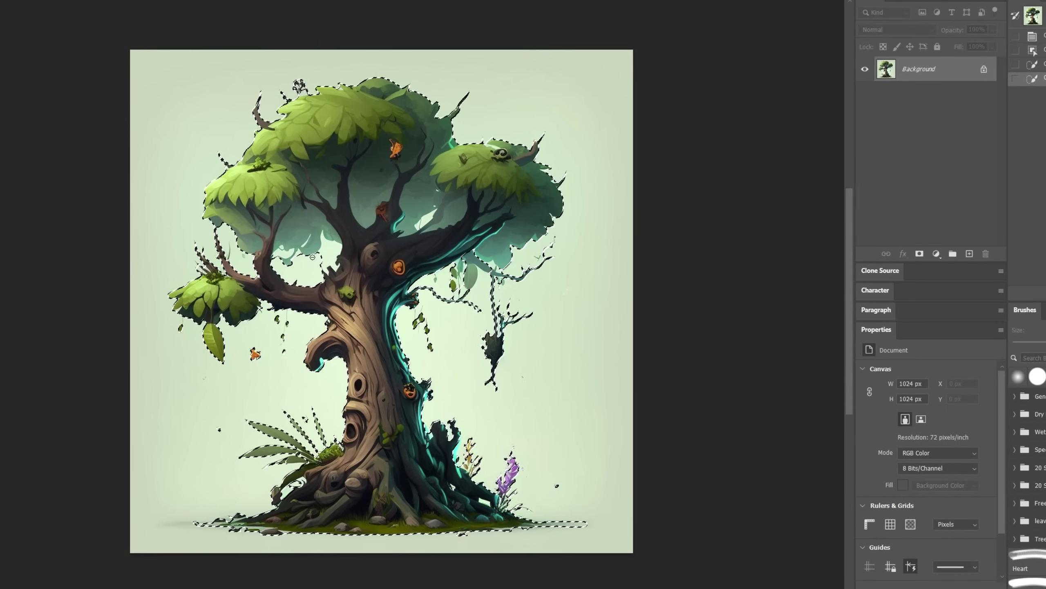
{"action": "left_click_drag", "start_coordinate": [331, 251], "coordinate": [325, 260]}
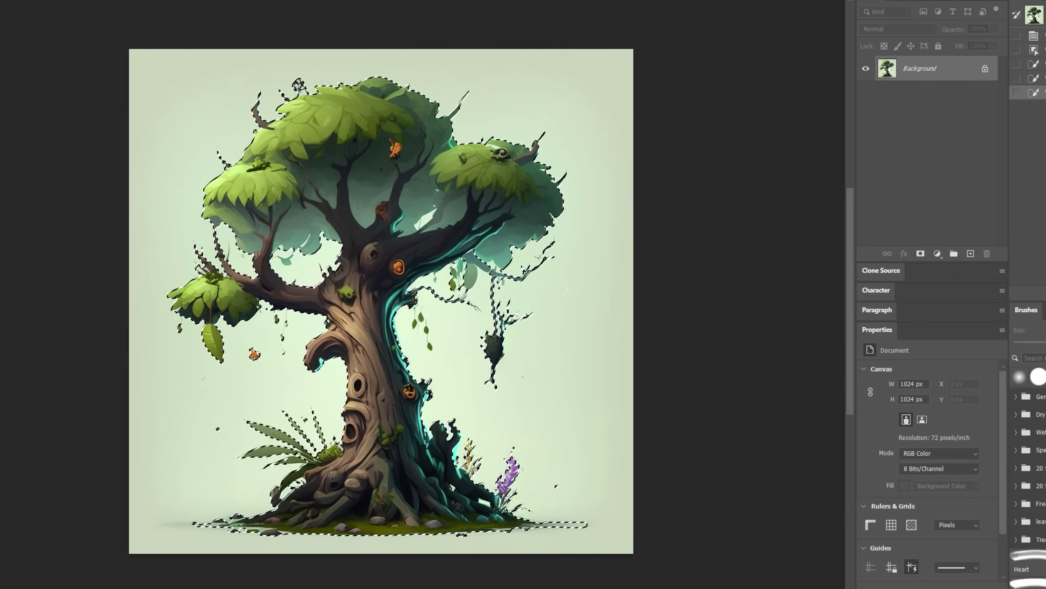
{"action": "mouse_move", "coordinate": [330, 329]}
{"action": "left_mouse_down"}
{"action": "mouse_move", "coordinate": [251, 346]}
{"action": "mouse_move", "coordinate": [248, 356]}
{"action": "mouse_move", "coordinate": [254, 349]}
{"action": "mouse_move", "coordinate": [264, 361]}
{"action": "mouse_move", "coordinate": [281, 327]}
{"action": "left_mouse_up"}
{"action": "left_click", "coordinate": [283, 350]}
{"action": "left_click_drag", "start_coordinate": [214, 338], "coordinate": [172, 325]}
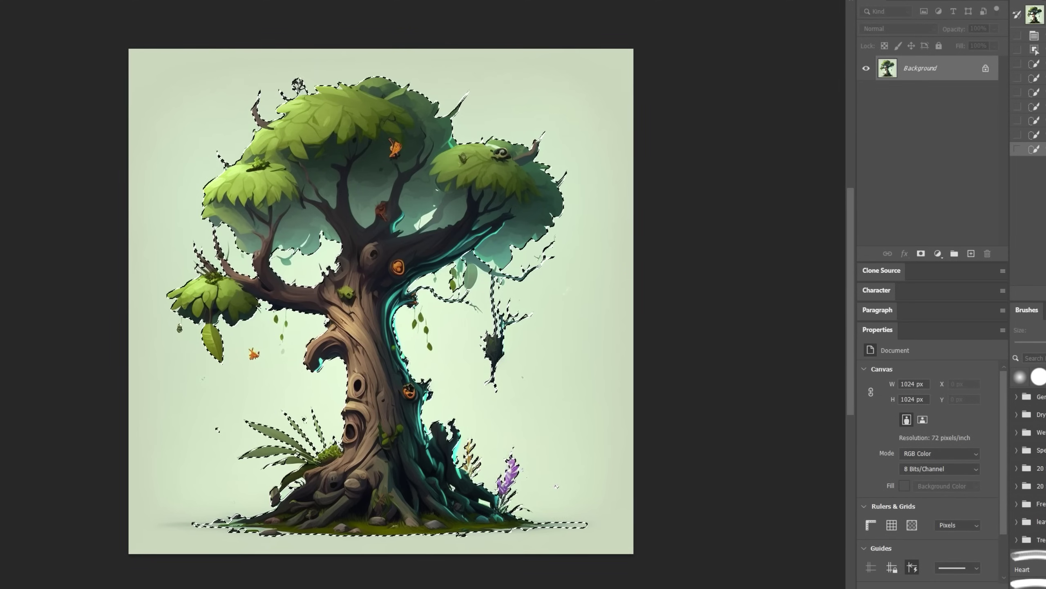
{"action": "left_click", "coordinate": [192, 315]}
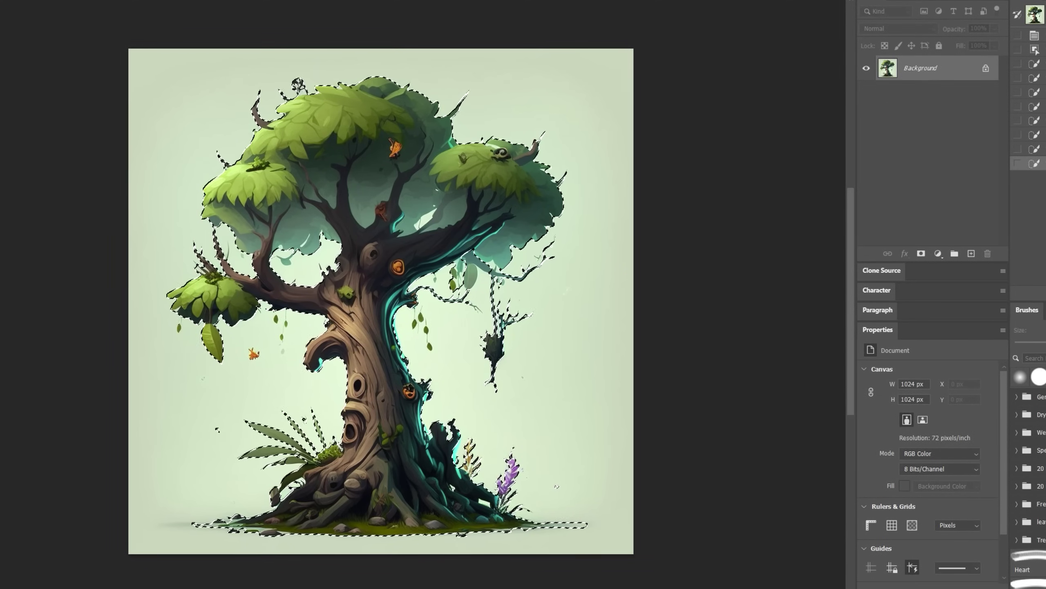
Open Select and Mask (Ctrl+Alt+R) on the tree selection with the whole tree in view
{"action": "key", "text": "ctrl+alt+r"}
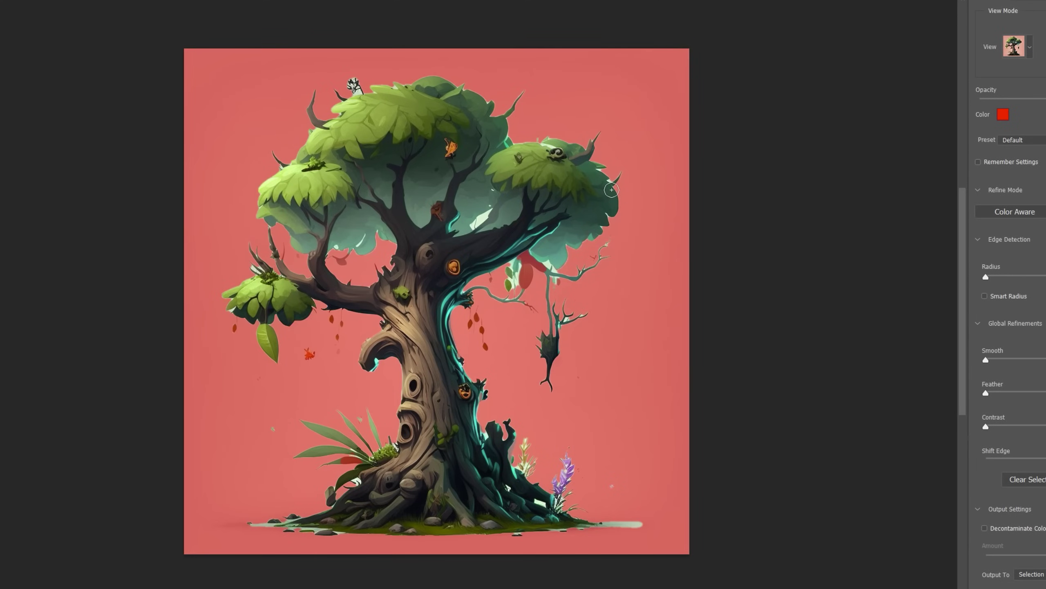
{"action": "scroll", "coordinate": [611, 189], "scroll_direction": "up", "scroll_amount": 6, "text": "alt"}
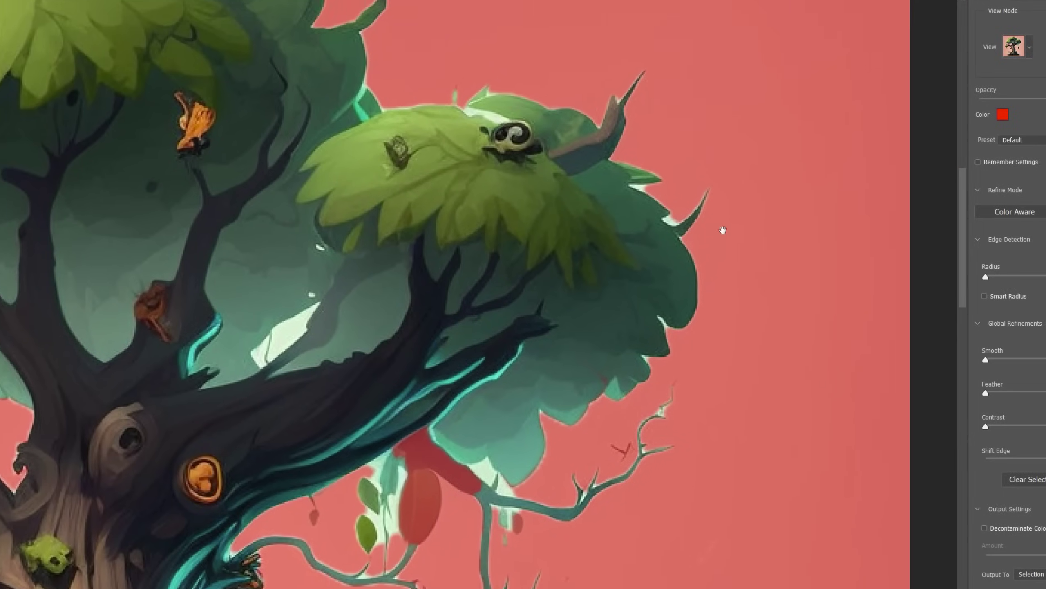
{"action": "left_click_drag", "start_coordinate": [719, 230], "coordinate": [653, 294]}
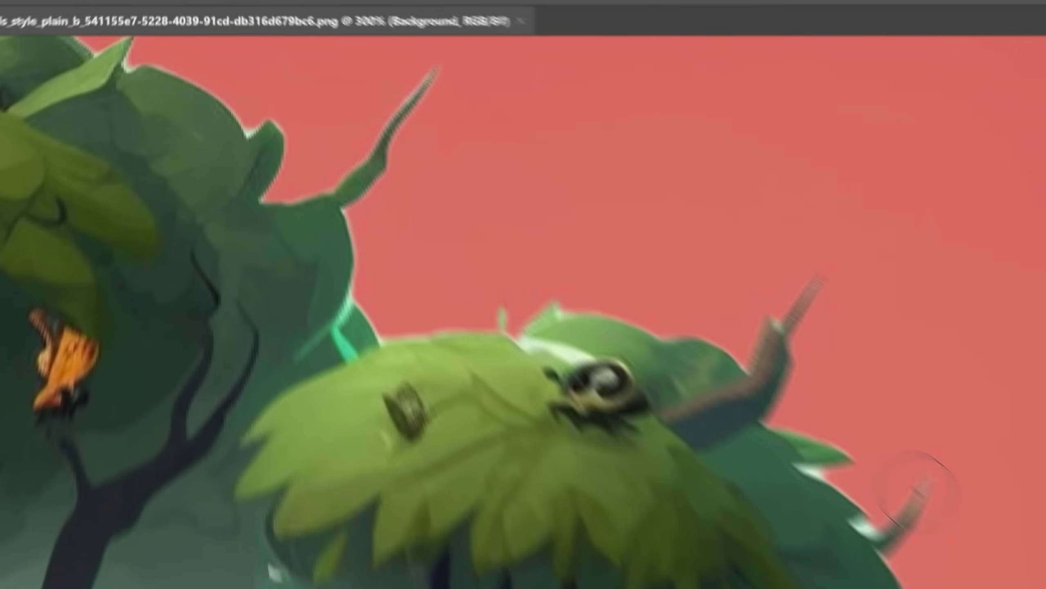
{"action": "key", "text": "ctrl+minus"}
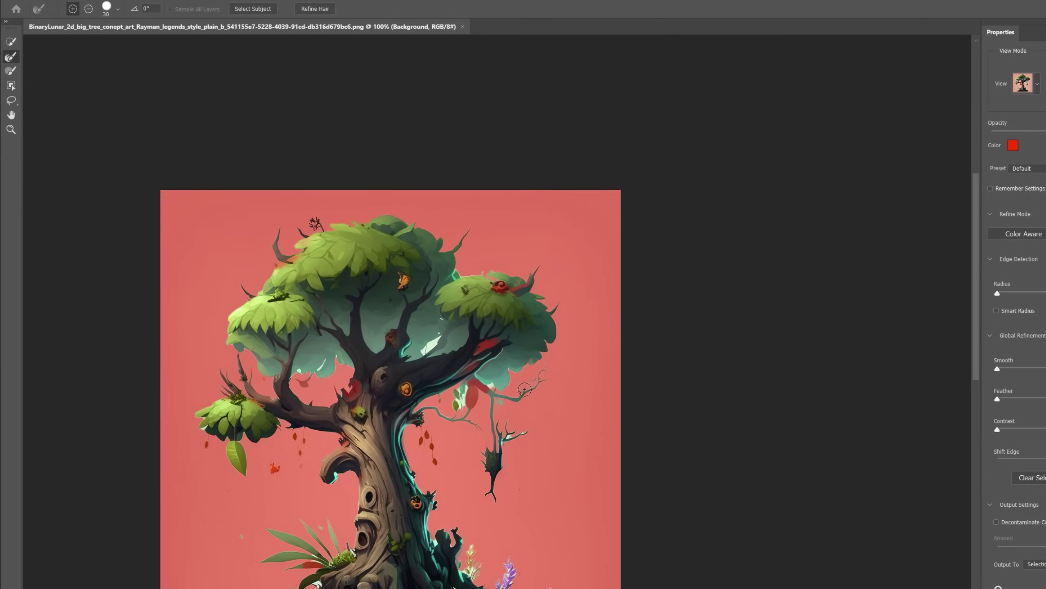
{"action": "left_click_drag", "start_coordinate": [524, 389], "coordinate": [569, 336]}
{"action": "scroll", "coordinate": [570, 336], "scroll_direction": "up", "scroll_amount": 2, "text": "alt"}
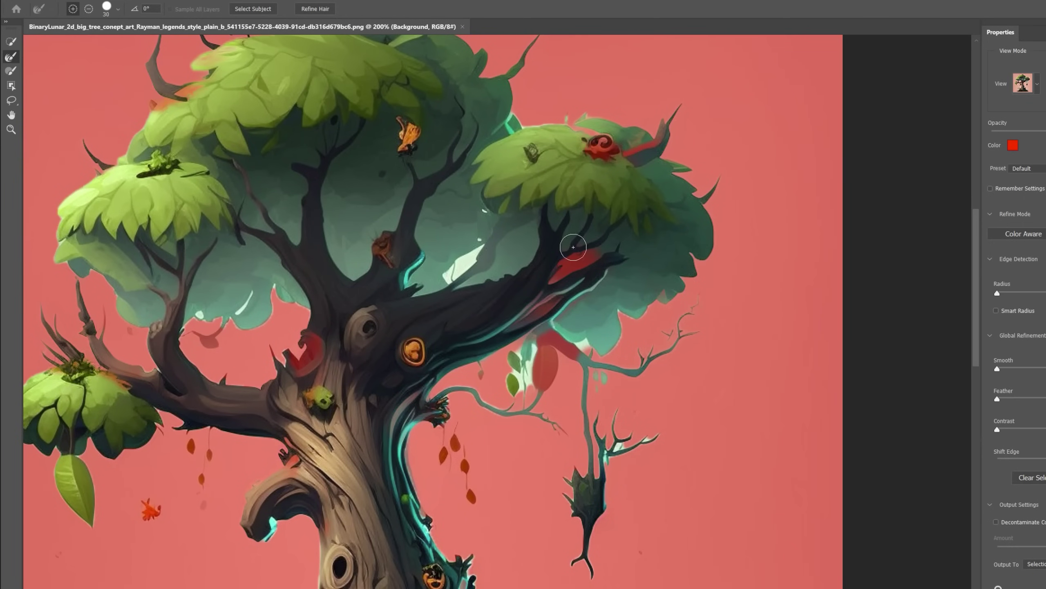
Refine edges along the hanging branch, twig, leaf clusters, purple flower and ground strip
{"action": "mouse_move", "coordinate": [572, 343]}
{"action": "left_mouse_down"}
{"action": "mouse_move", "coordinate": [611, 411]}
{"action": "mouse_move", "coordinate": [598, 443]}
{"action": "mouse_move", "coordinate": [641, 435]}
{"action": "mouse_move", "coordinate": [606, 474]}
{"action": "mouse_move", "coordinate": [604, 505]}
{"action": "mouse_move", "coordinate": [552, 489]}
{"action": "left_mouse_up"}
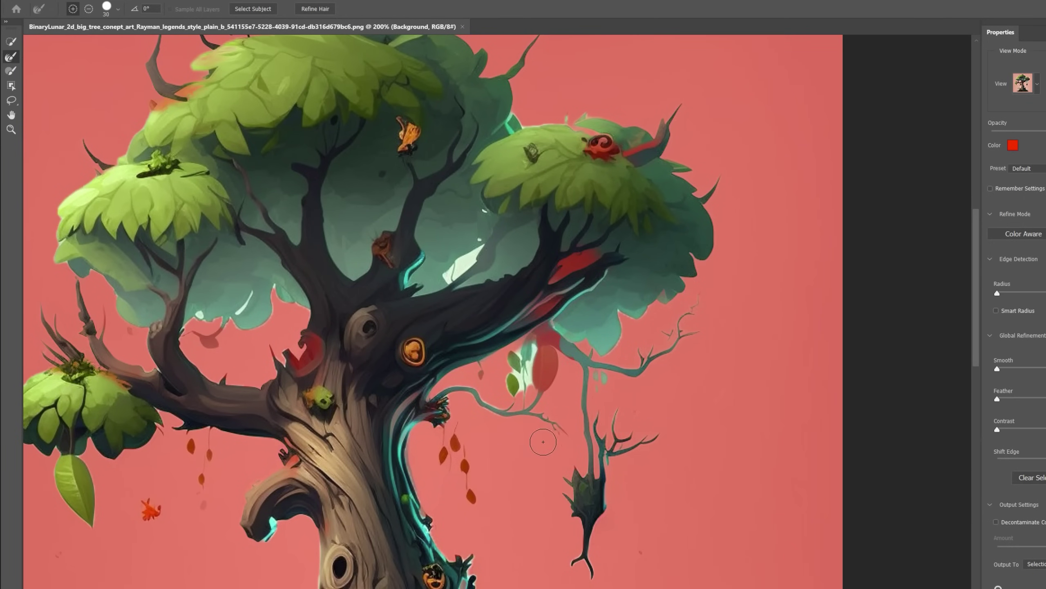
{"action": "mouse_move", "coordinate": [472, 398]}
{"action": "left_mouse_down"}
{"action": "mouse_move", "coordinate": [536, 408]}
{"action": "mouse_move", "coordinate": [525, 371]}
{"action": "left_mouse_up"}
{"action": "mouse_move", "coordinate": [547, 315]}
{"action": "left_mouse_down"}
{"action": "mouse_move", "coordinate": [460, 270]}
{"action": "mouse_move", "coordinate": [470, 276]}
{"action": "left_mouse_up"}
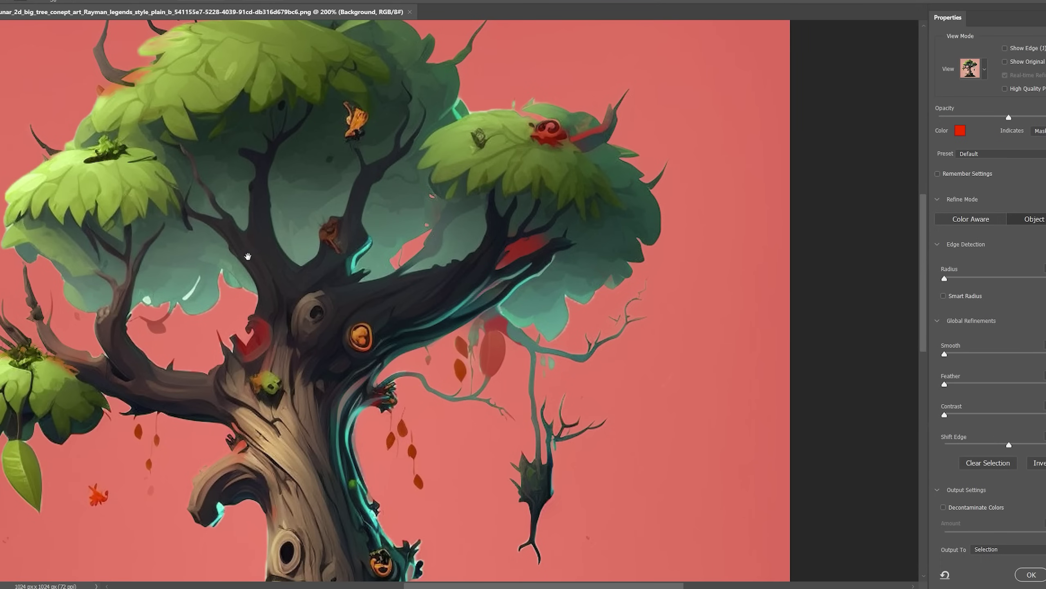
{"action": "left_click_drag", "start_coordinate": [243, 250], "coordinate": [493, 205]}
{"action": "mouse_move", "coordinate": [330, 339]}
{"action": "left_mouse_down"}
{"action": "mouse_move", "coordinate": [353, 320]}
{"action": "mouse_move", "coordinate": [208, 333]}
{"action": "mouse_move", "coordinate": [223, 386]}
{"action": "left_mouse_up"}
{"action": "left_click_drag", "start_coordinate": [361, 367], "coordinate": [331, 62]}
{"action": "mouse_move", "coordinate": [757, 265]}
{"action": "left_mouse_down"}
{"action": "mouse_move", "coordinate": [754, 329]}
{"action": "mouse_move", "coordinate": [794, 270]}
{"action": "left_mouse_up"}
{"action": "left_click_drag", "start_coordinate": [766, 392], "coordinate": [880, 390]}
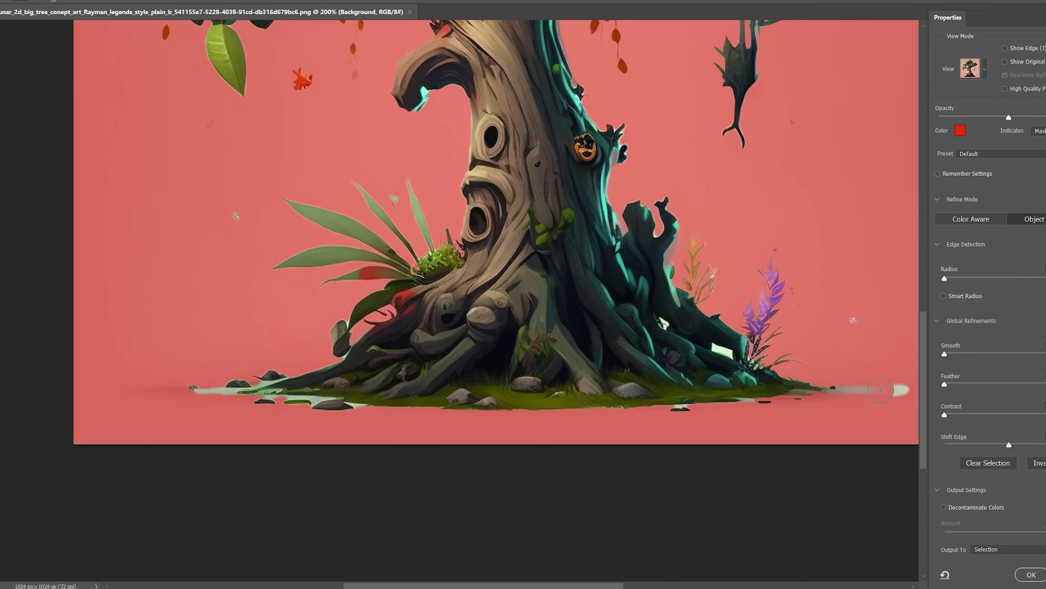
Set Smooth to 1 and Shift Edge to -20%
{"action": "scroll", "coordinate": [746, 325], "scroll_direction": "up", "scroll_amount": 5}
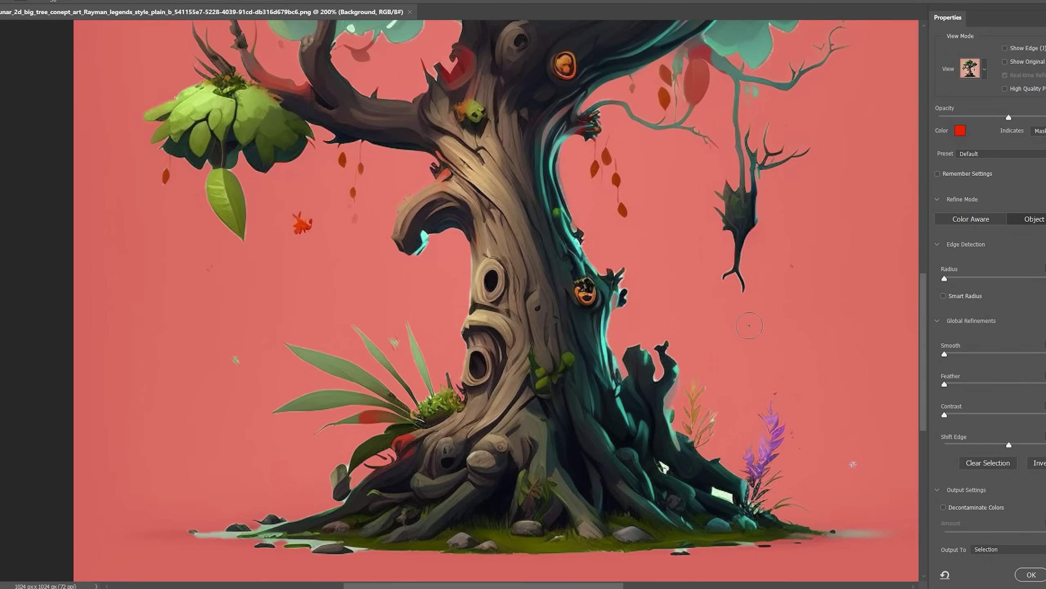
{"action": "key", "text": "ctrl+minus"}
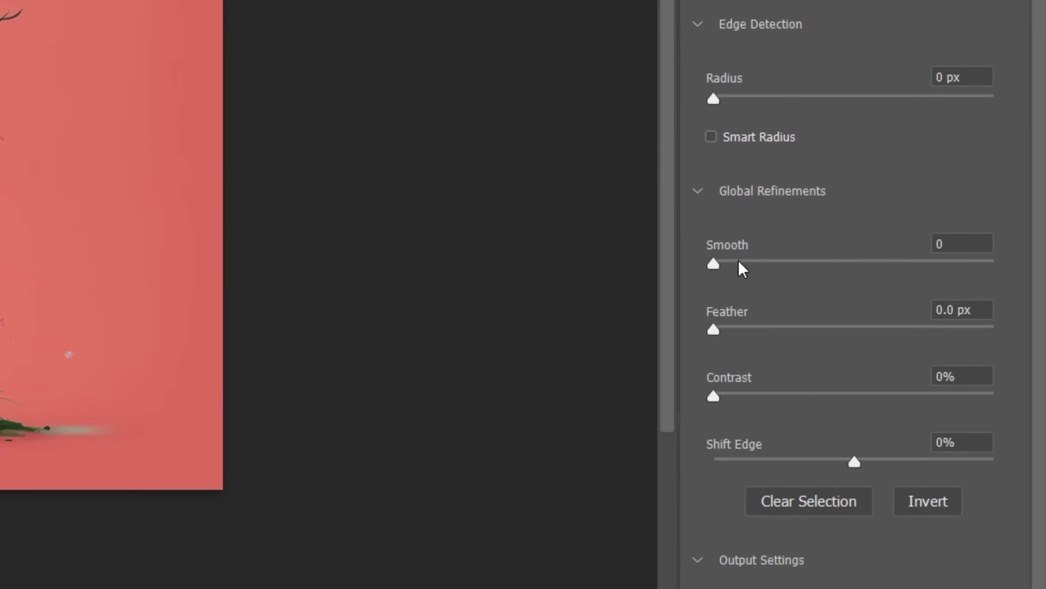
{"action": "left_click", "coordinate": [958, 242]}
{"action": "type", "text": "1"}
{"action": "left_click", "coordinate": [970, 444]}
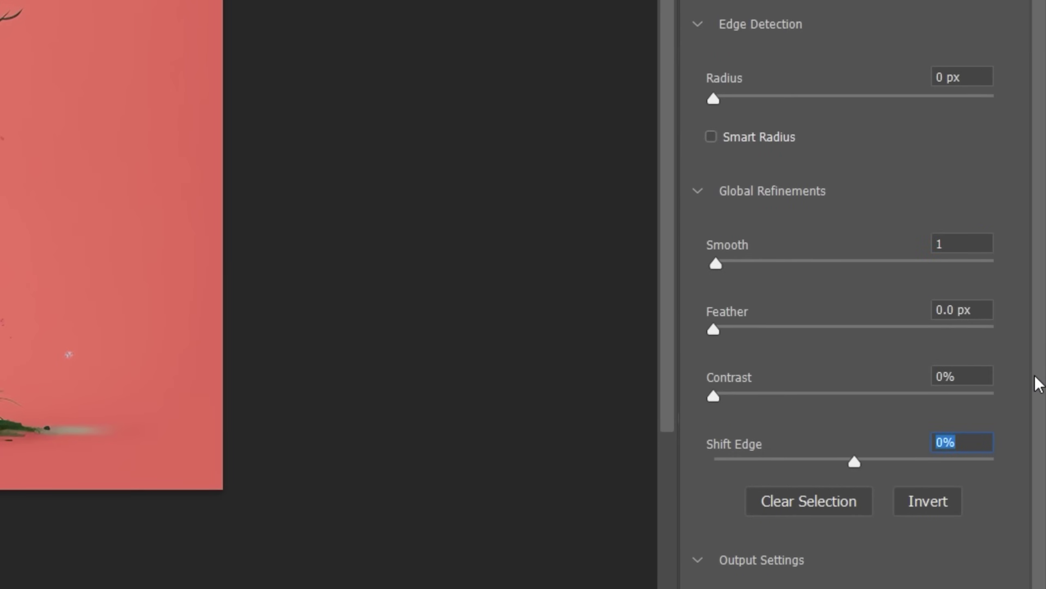
{"action": "type", "text": "-20"}
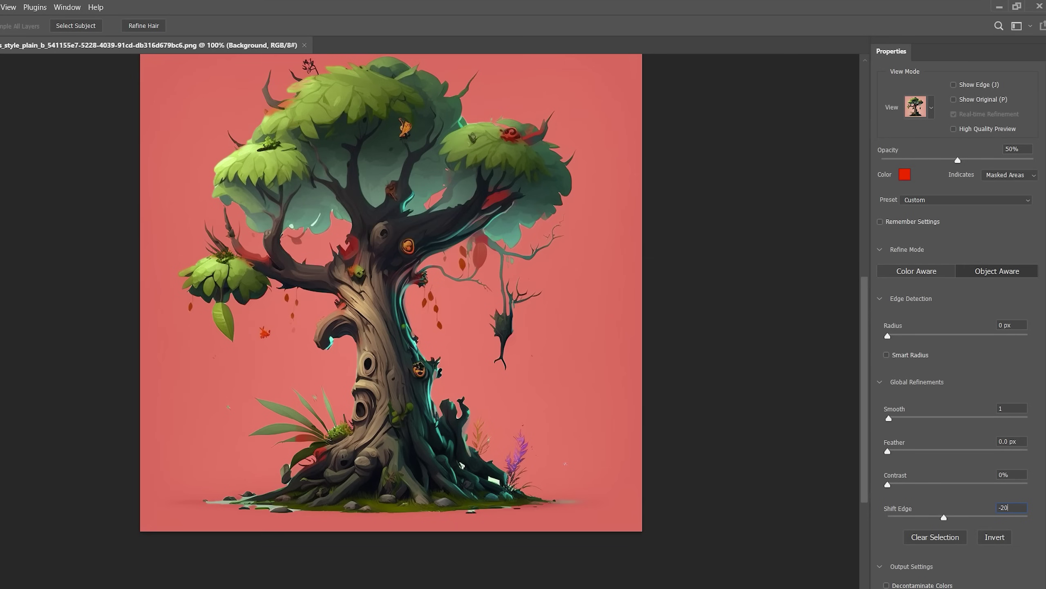
Apply the mask, cut and paste the tree onto a new layer, and delete the Background layer
{"action": "key", "text": "Return"}
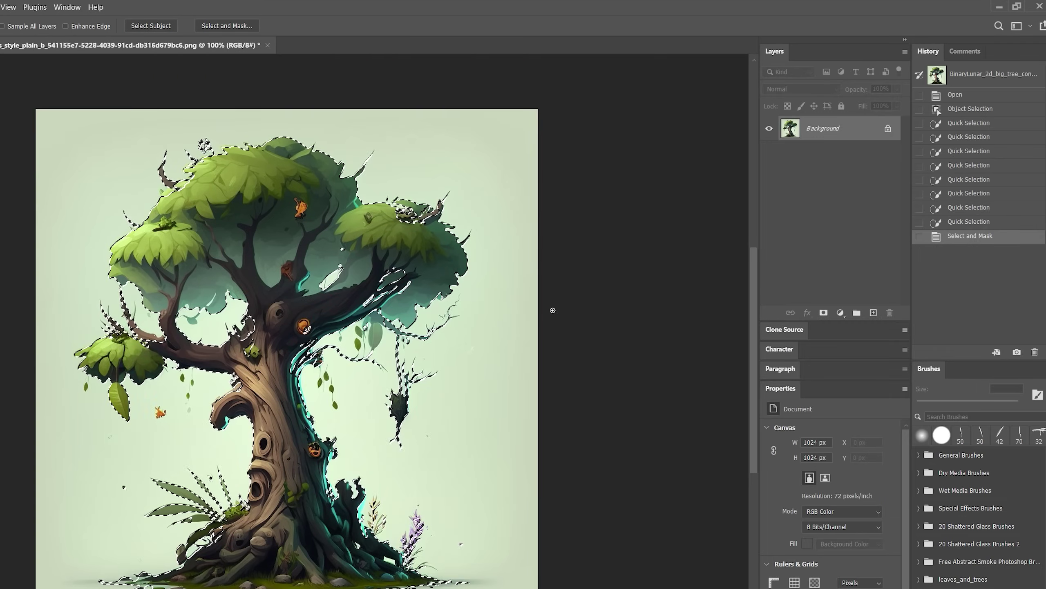
{"action": "key", "text": "ctrl+x"}
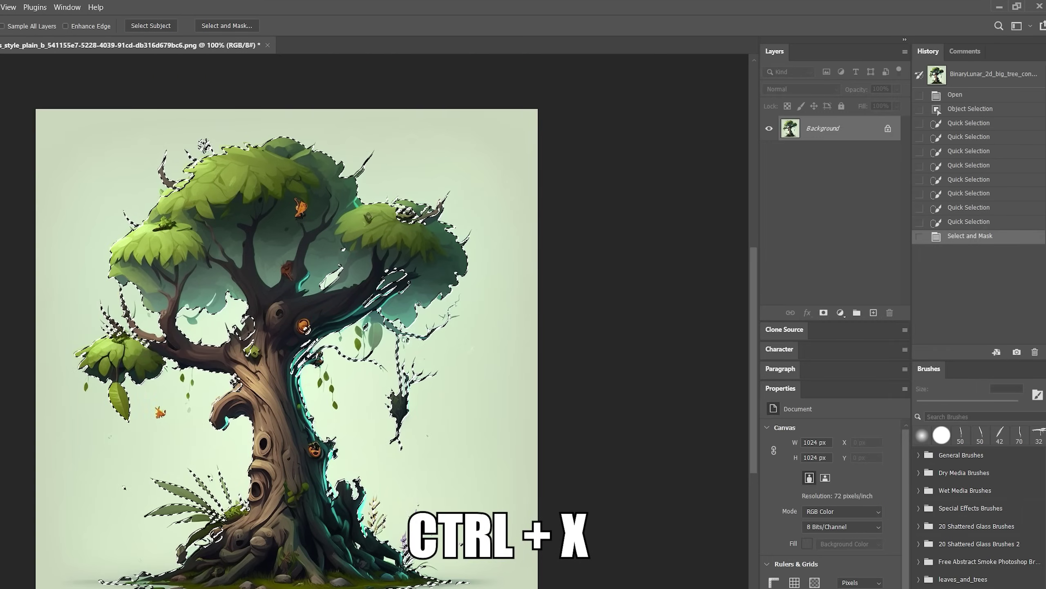
{"action": "key", "text": "ctrl+x"}
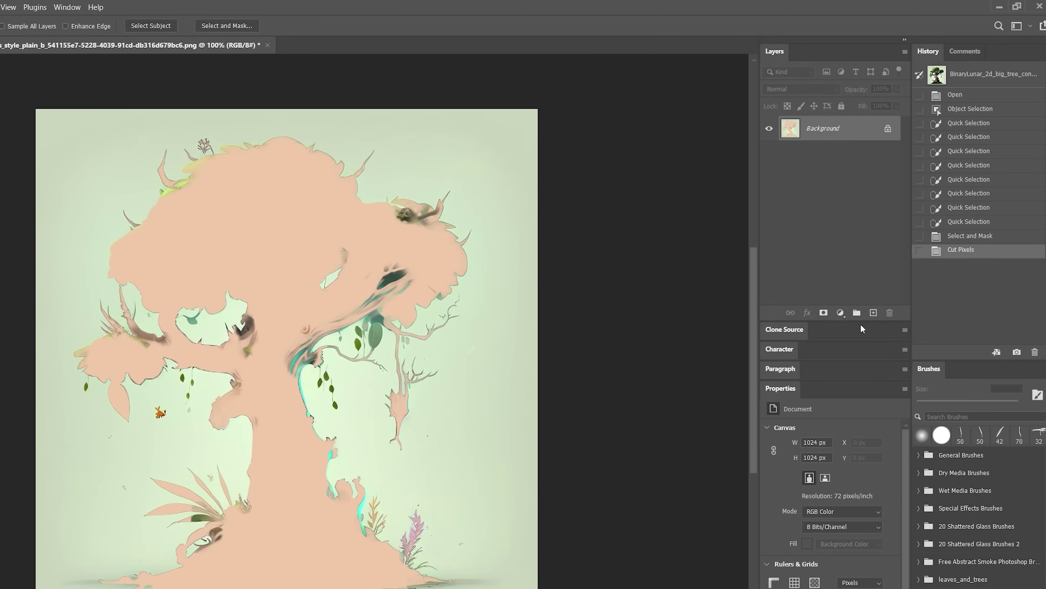
{"action": "left_click", "coordinate": [873, 312]}
{"action": "key", "text": "ctrl+v"}
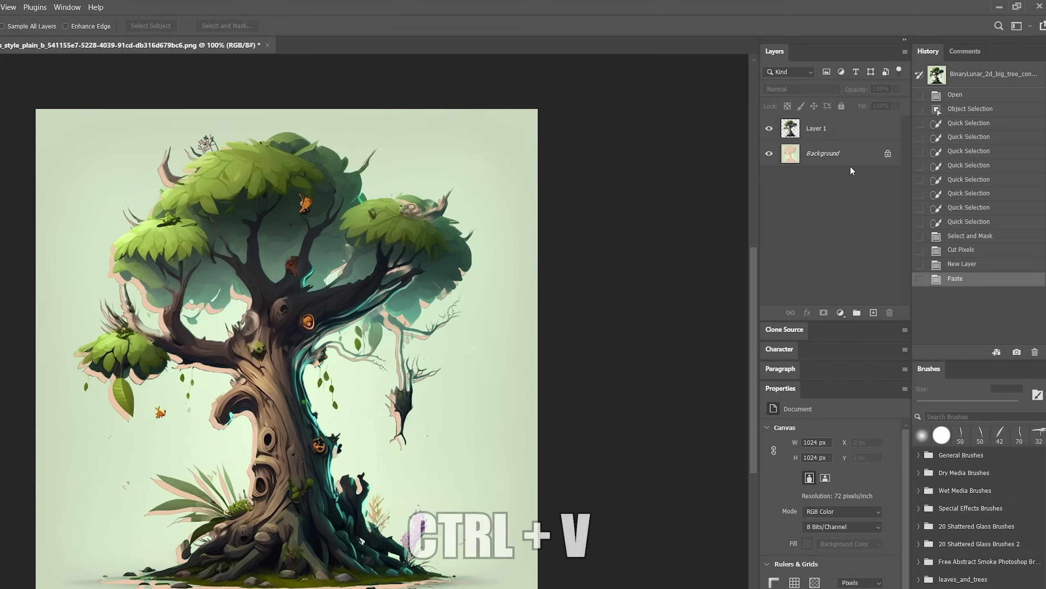
{"action": "left_click", "coordinate": [843, 156]}
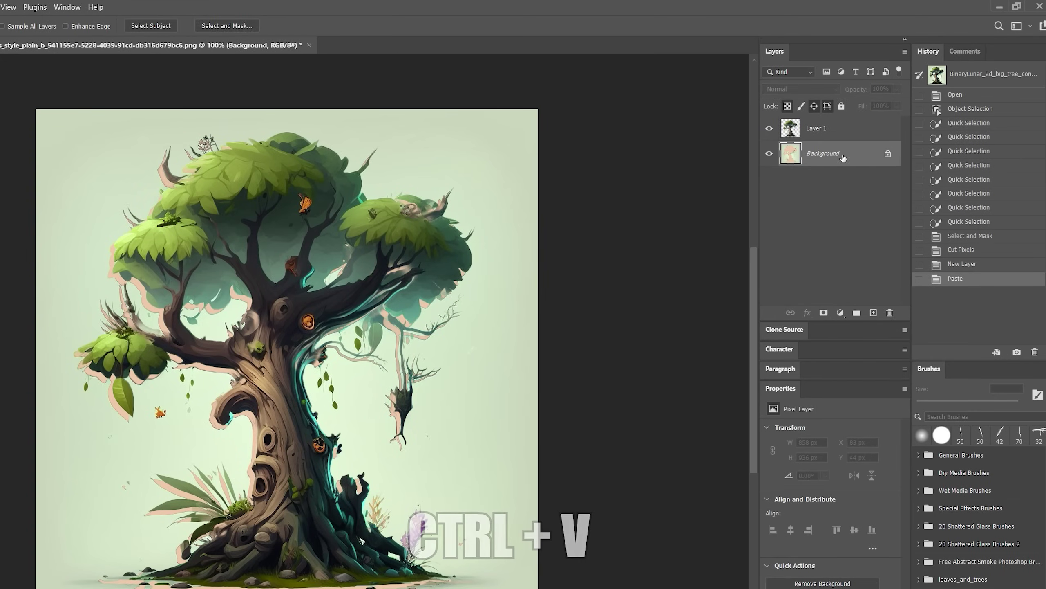
{"action": "key", "text": "Delete"}
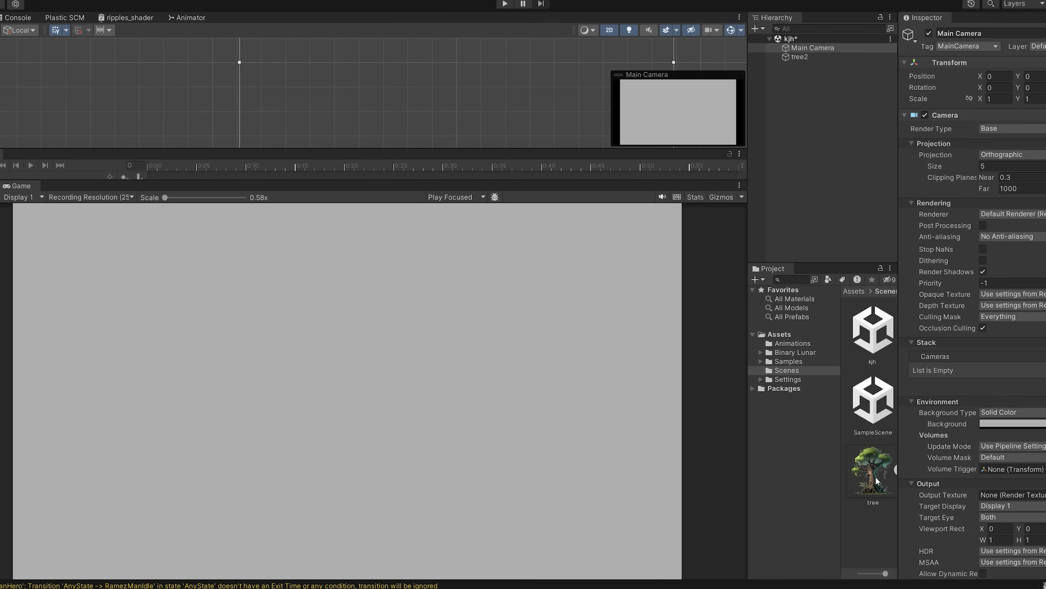
Place the tree sprite in the Scene view and enlarge the Game preview
{"action": "left_click_drag", "start_coordinate": [874, 474], "coordinate": [476, 54]}
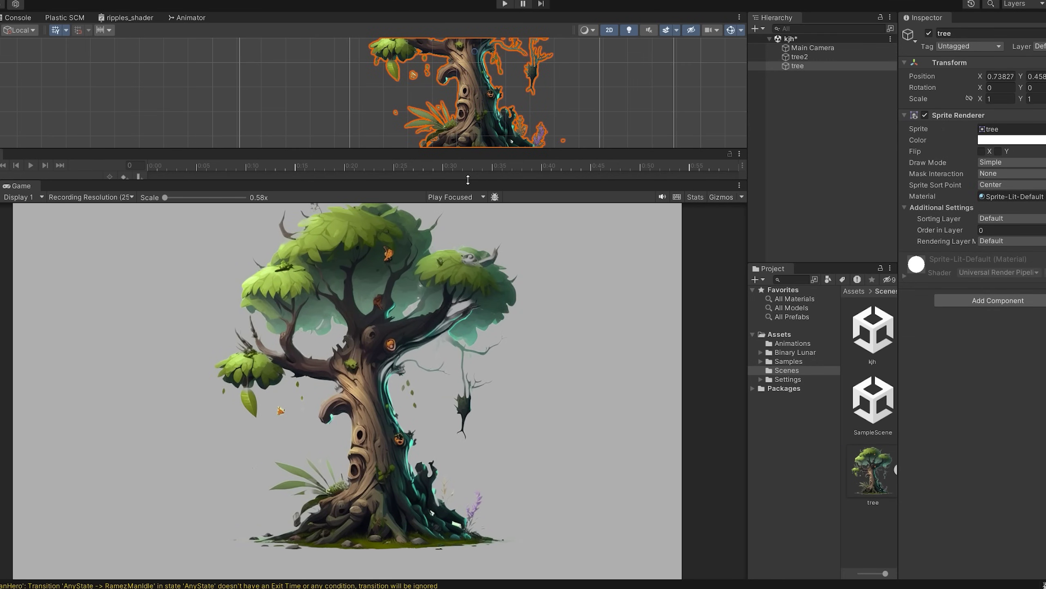
{"action": "left_click_drag", "start_coordinate": [468, 180], "coordinate": [468, 165]}
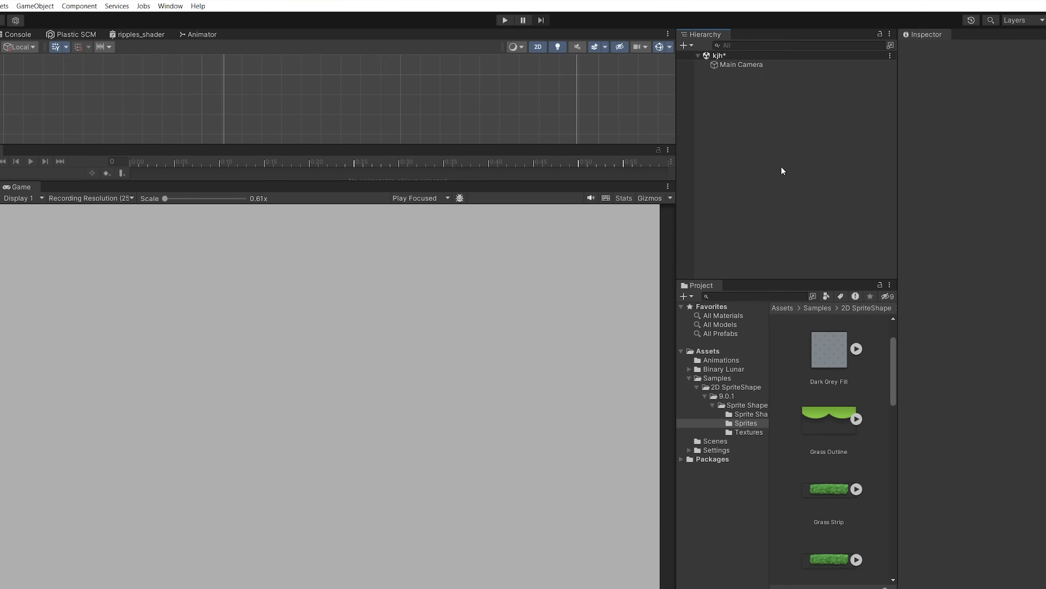
Create a 2D Object > Sprite Shape > Closed Shape from the Hierarchy
{"action": "right_click", "coordinate": [760, 146]}
{"action": "left_click", "coordinate": [775, 122]}
{"action": "right_click", "coordinate": [748, 141]}
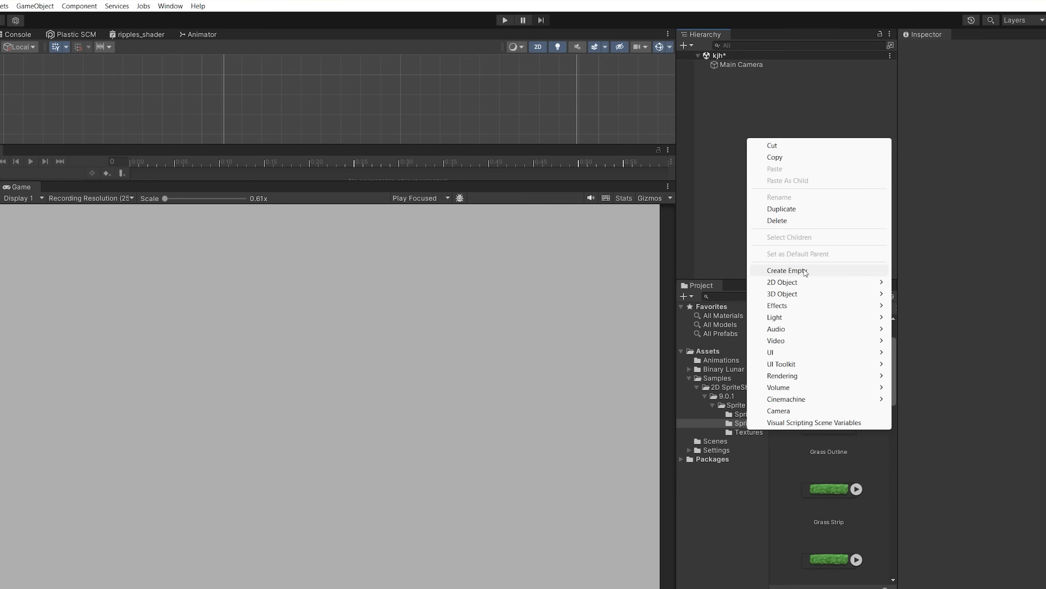
{"action": "mouse_move", "coordinate": [804, 284]}
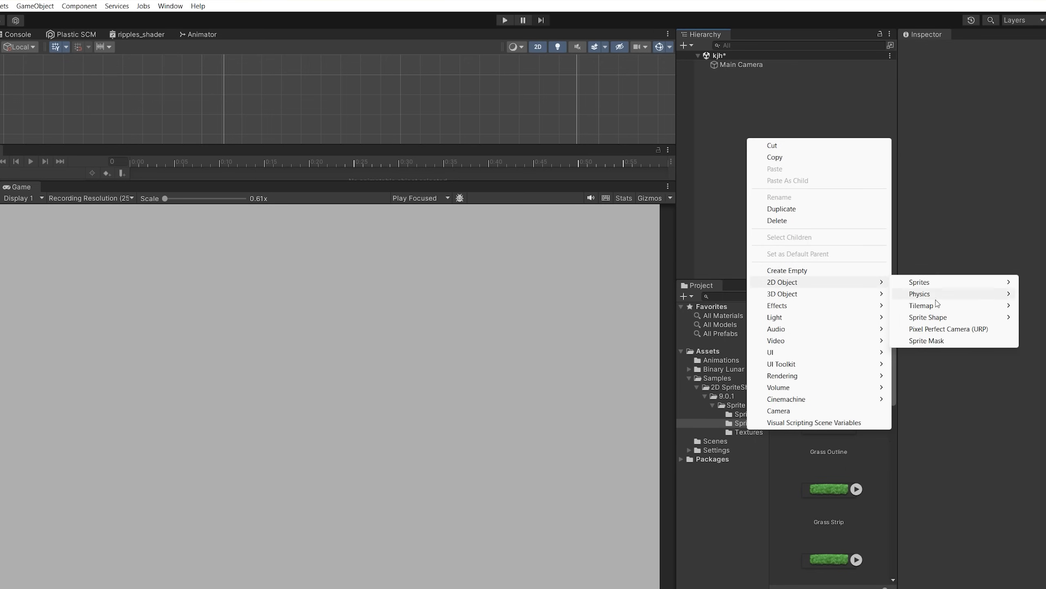
{"action": "mouse_move", "coordinate": [960, 316]}
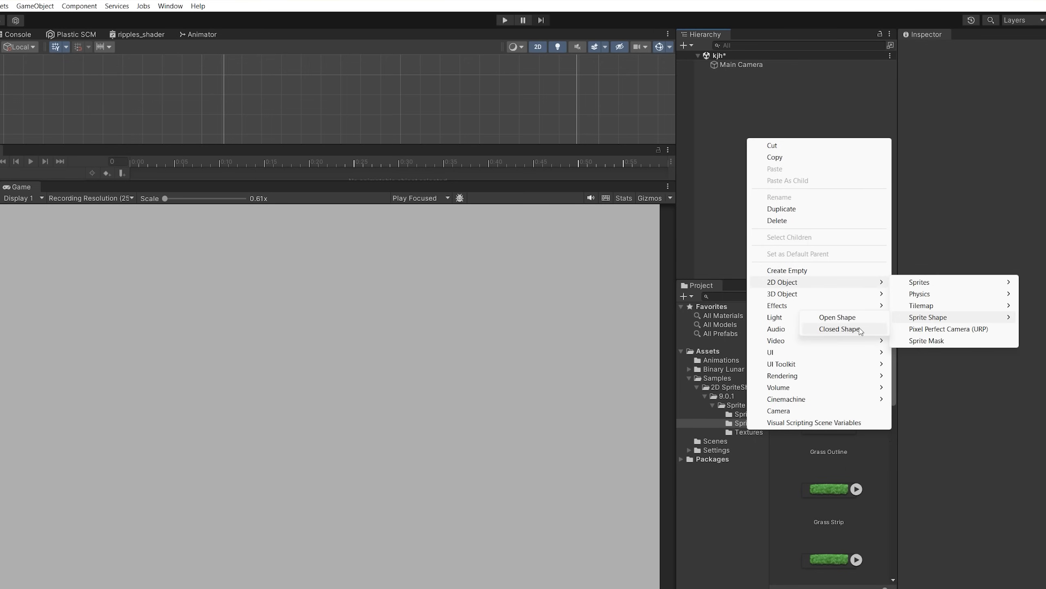
{"action": "left_click", "coordinate": [858, 329]}
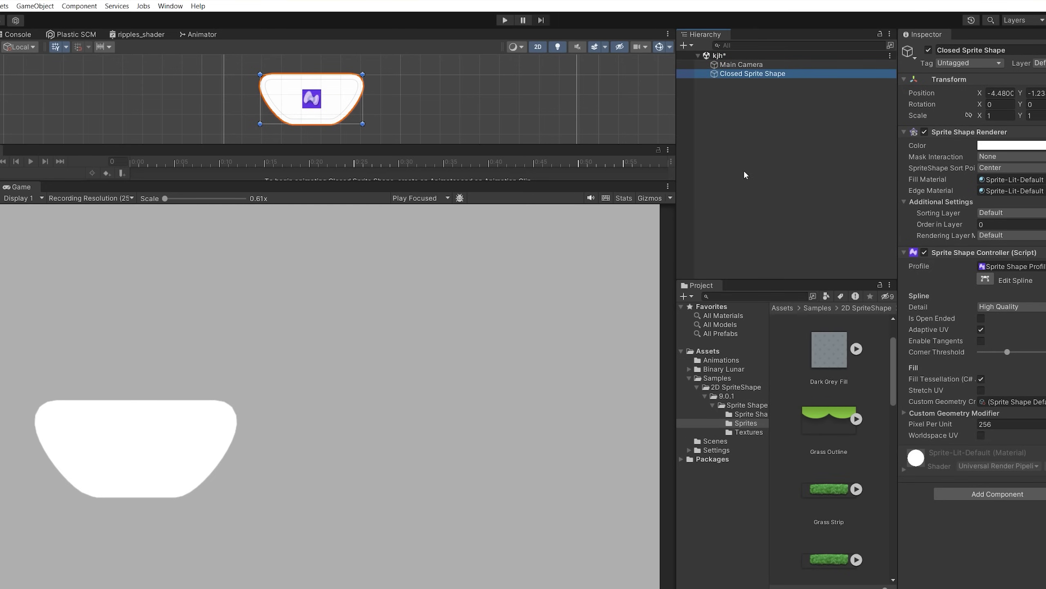
Assign the Platform sprite shape profile to the Closed Sprite Shape object
{"action": "left_click", "coordinate": [169, 7]}
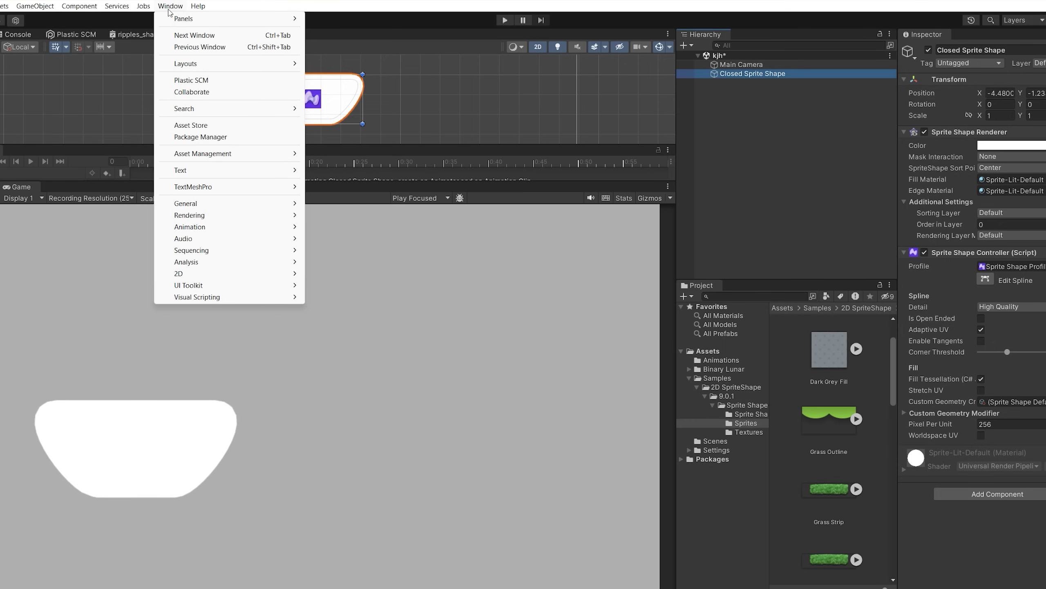
{"action": "left_click", "coordinate": [729, 55]}
{"action": "left_click", "coordinate": [752, 74]}
{"action": "left_click", "coordinate": [982, 266]}
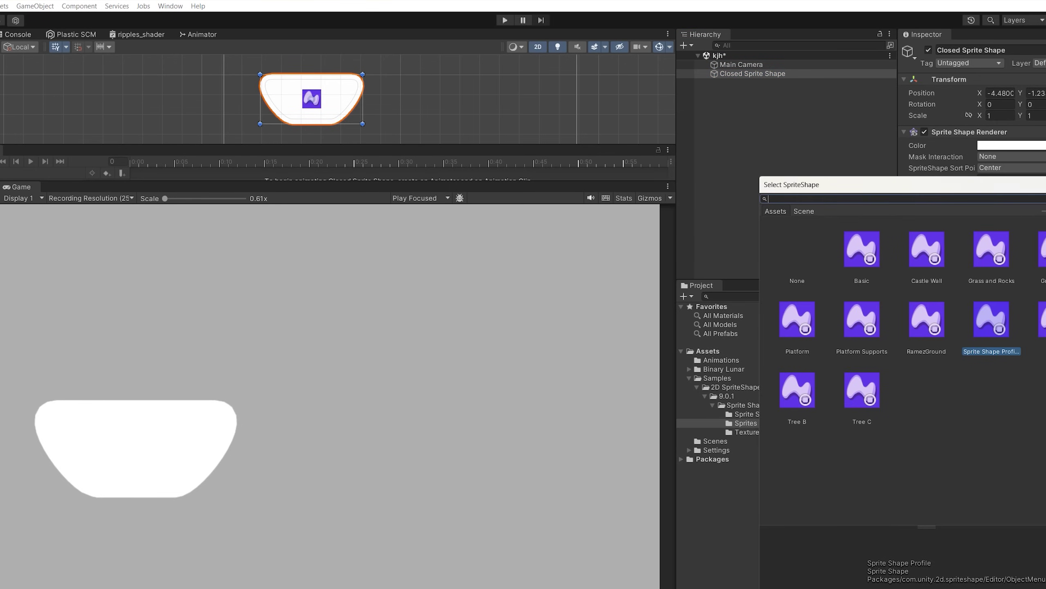
{"action": "left_click", "coordinate": [862, 320]}
{"action": "double_click", "coordinate": [798, 326]}
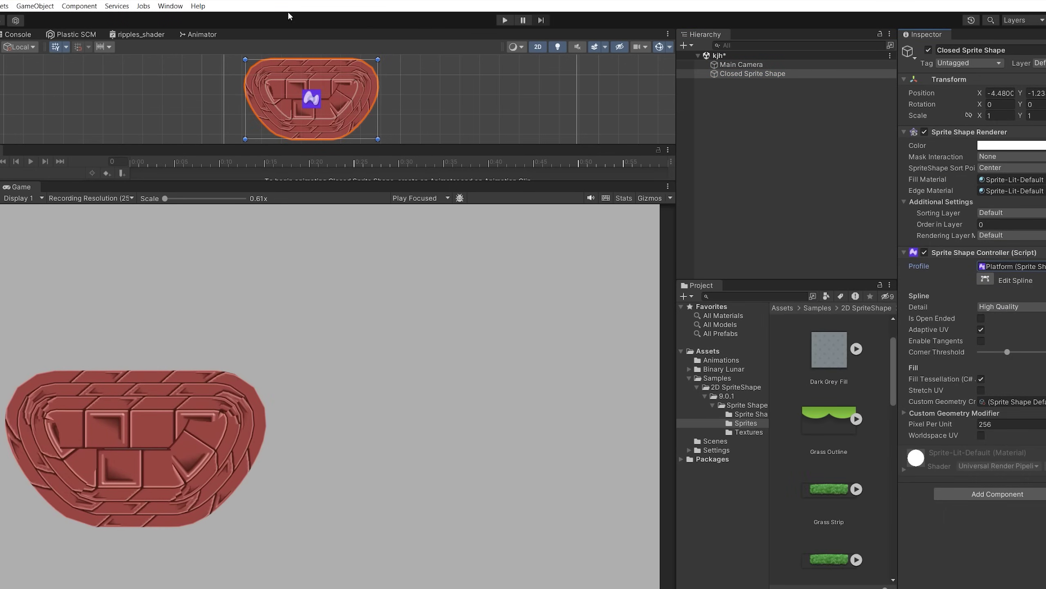
Find the 2D SpriteShape samples via Package Manager and select the Grass Top sprite
{"action": "left_click", "coordinate": [170, 6]}
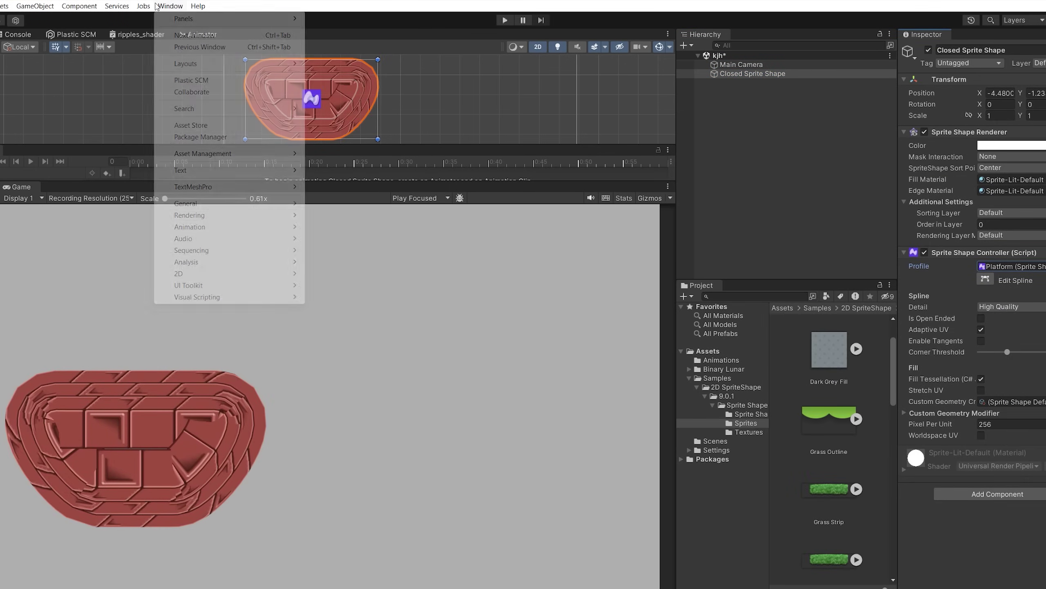
{"action": "left_click", "coordinate": [201, 137]}
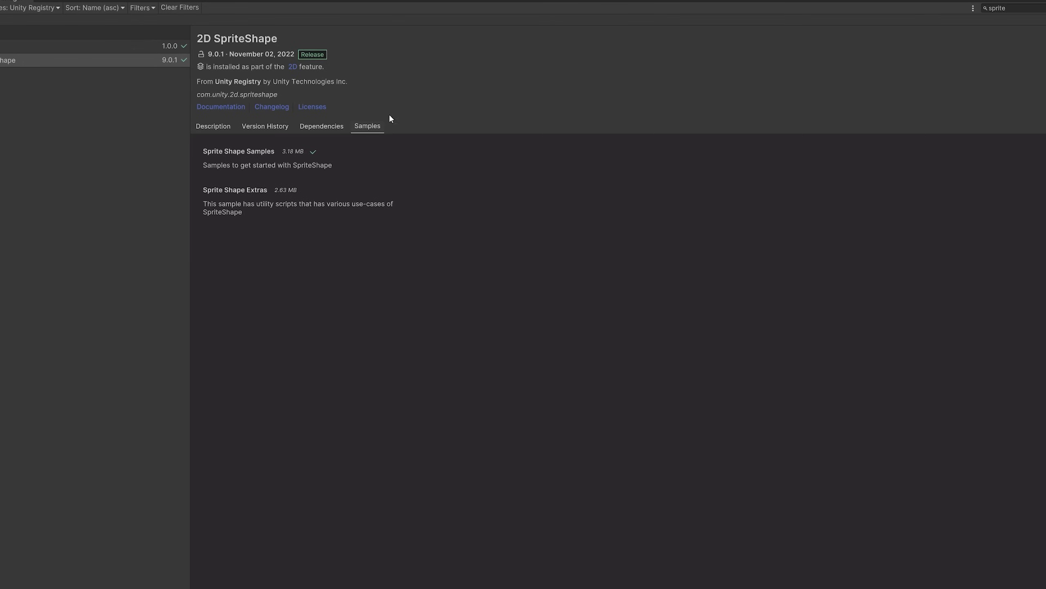
{"action": "left_click", "coordinate": [325, 126]}
{"action": "left_click", "coordinate": [367, 128]}
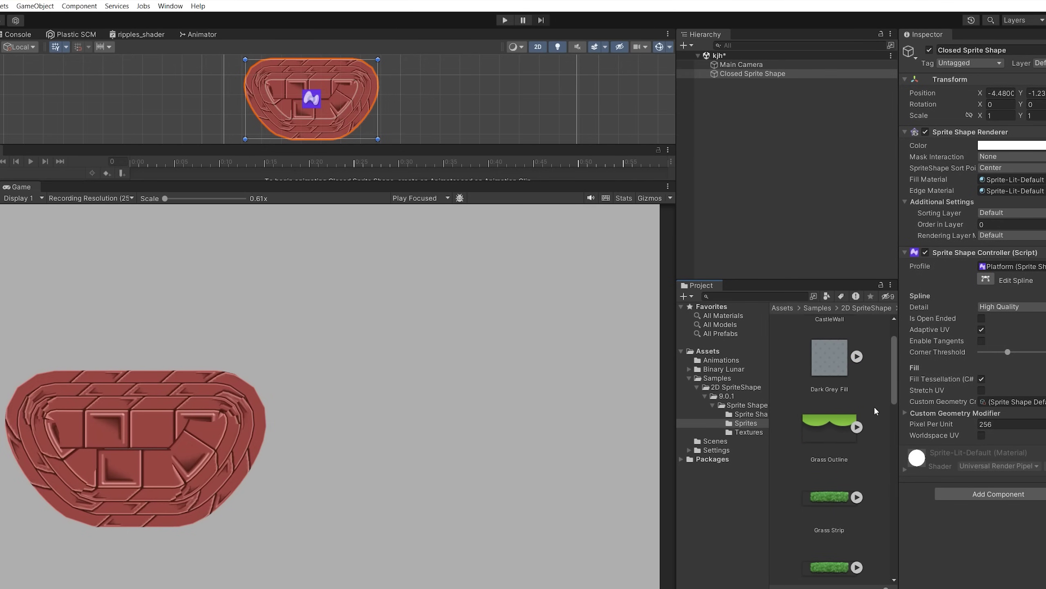
{"action": "scroll", "coordinate": [874, 406], "scroll_direction": "down", "scroll_amount": 1}
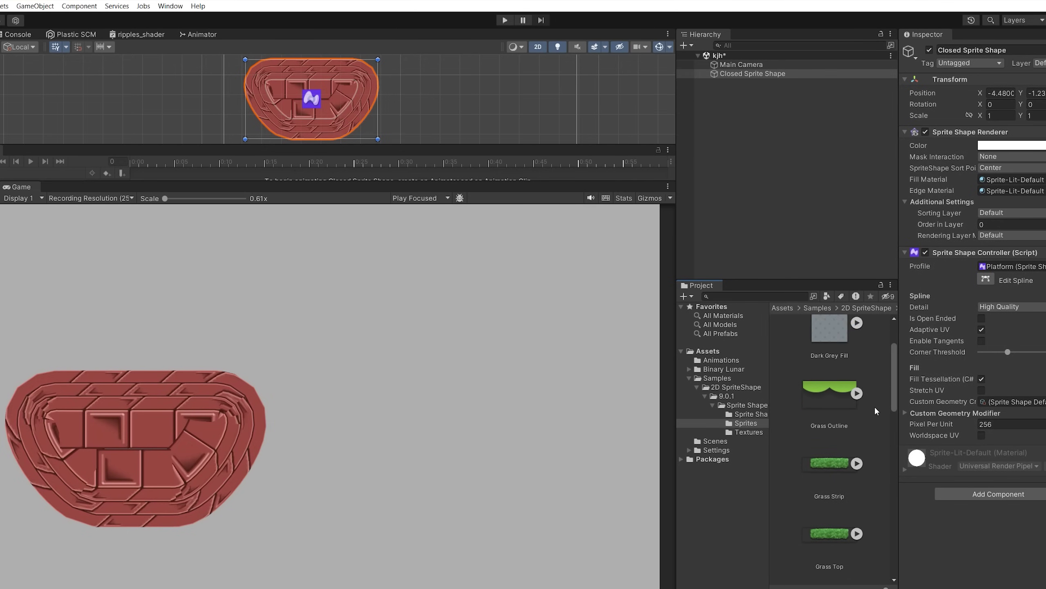
{"action": "scroll", "coordinate": [875, 404], "scroll_direction": "down", "scroll_amount": 1}
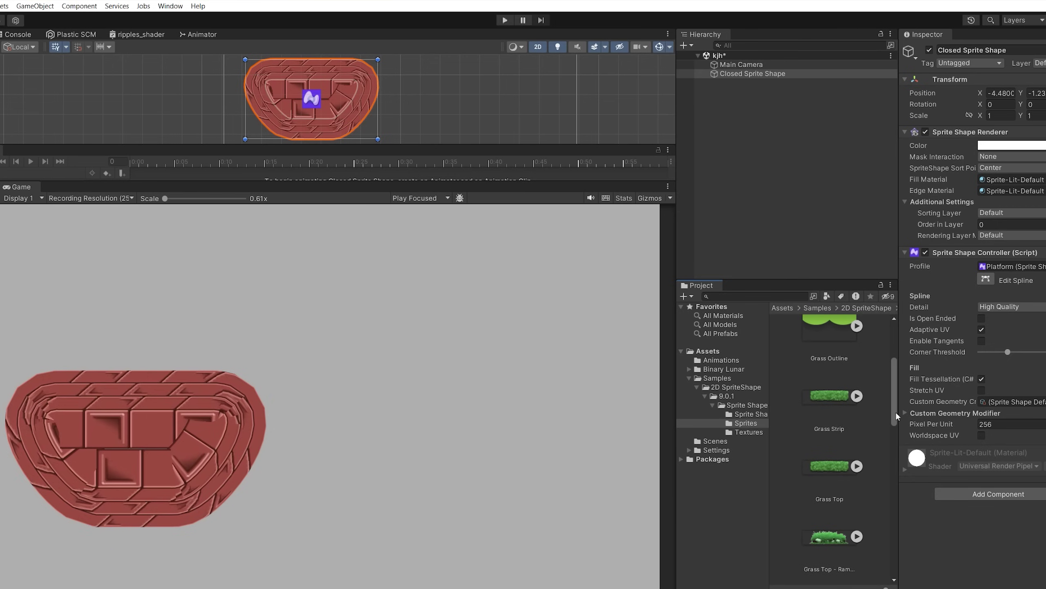
{"action": "left_click", "coordinate": [833, 465]}
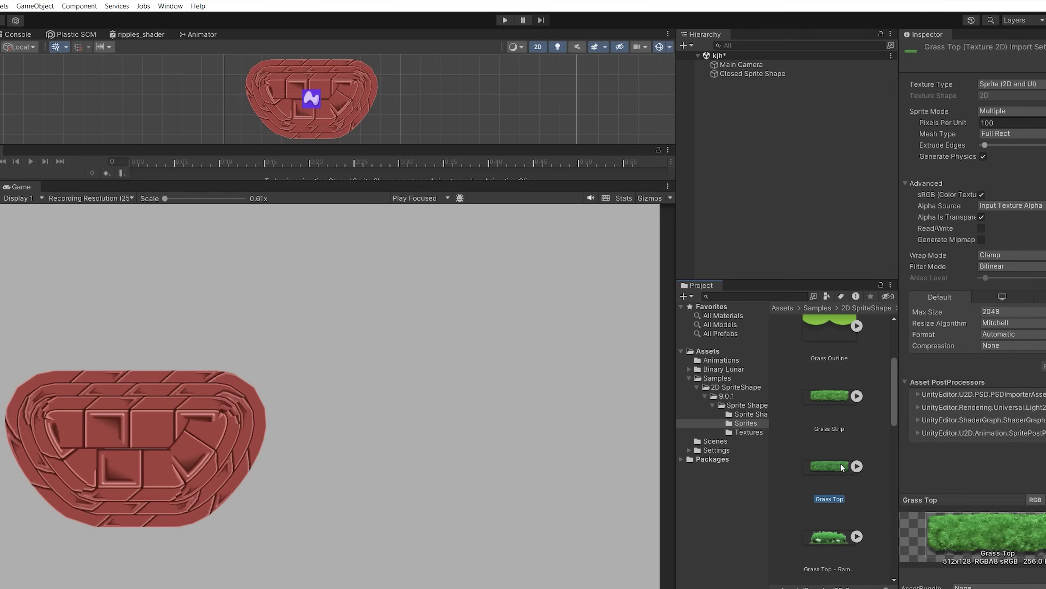
{"action": "right_click", "coordinate": [840, 466]}
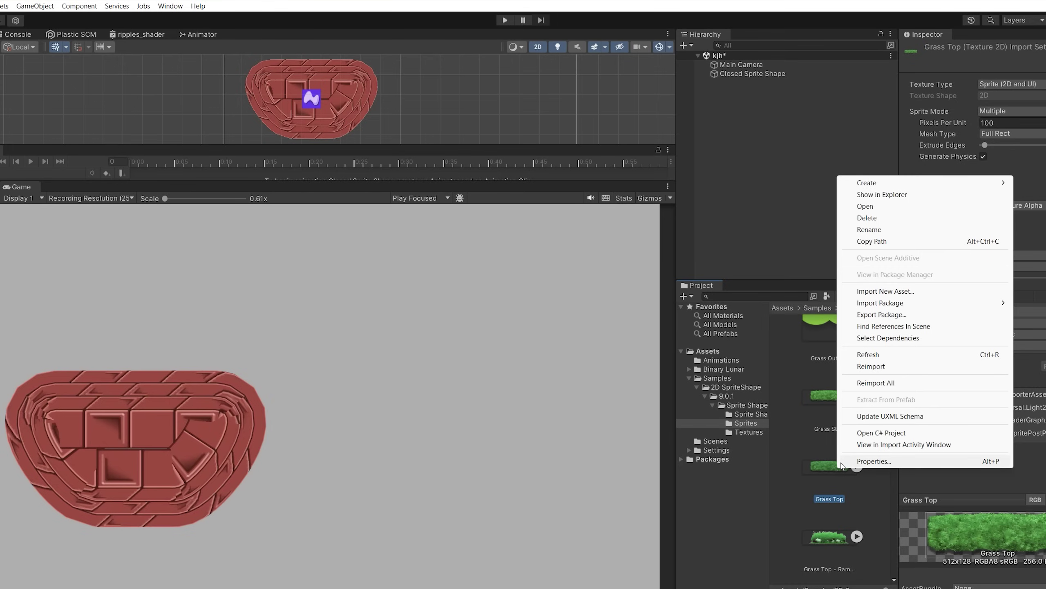
{"action": "left_click", "coordinate": [816, 455]}
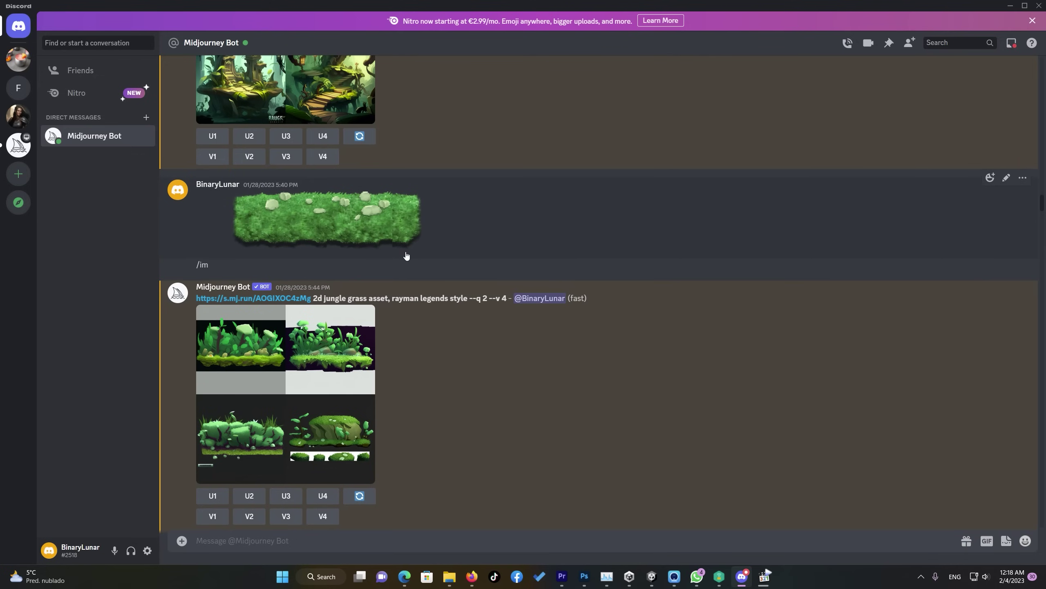
Start a Midjourney /imagine prompt with the grass image's copied link
{"action": "right_click", "coordinate": [369, 219]}
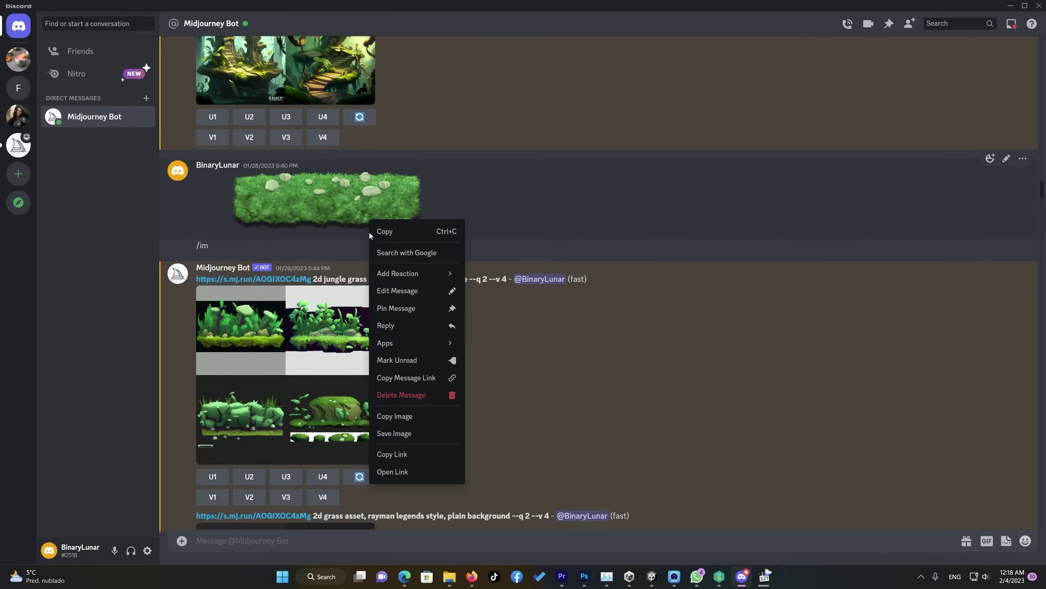
{"action": "left_click", "coordinate": [403, 458]}
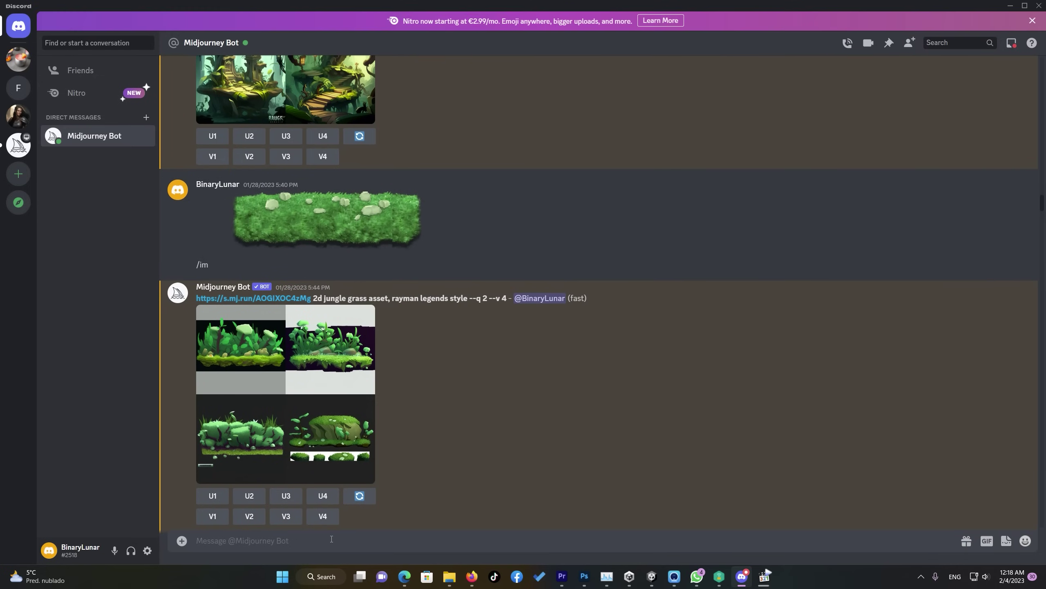
{"action": "left_click", "coordinate": [331, 539]}
{"action": "type", "text": "/"}
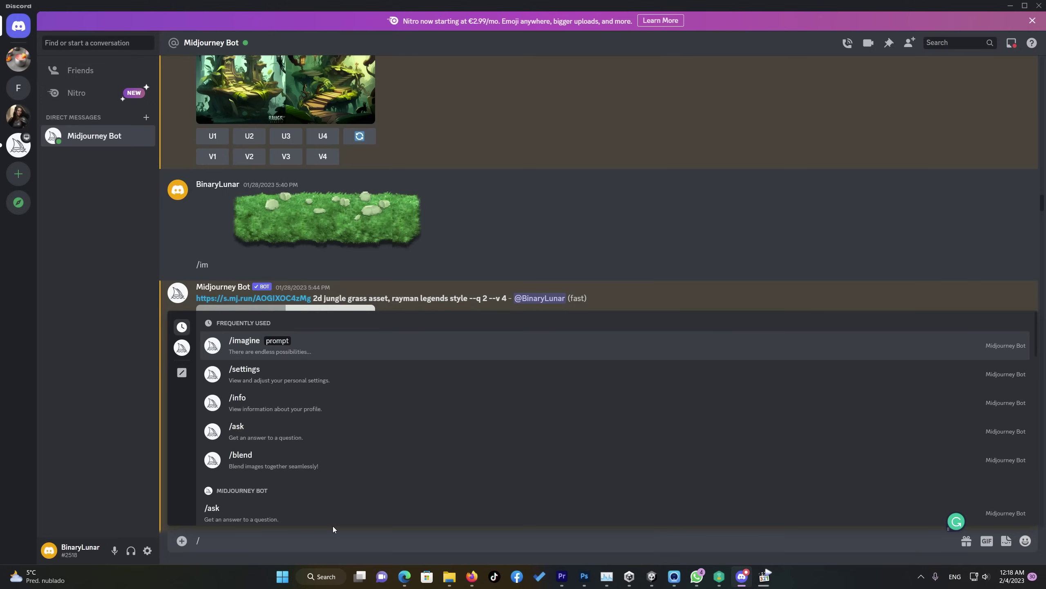
{"action": "type", "text": "im"}
{"action": "key", "text": "Tab"}
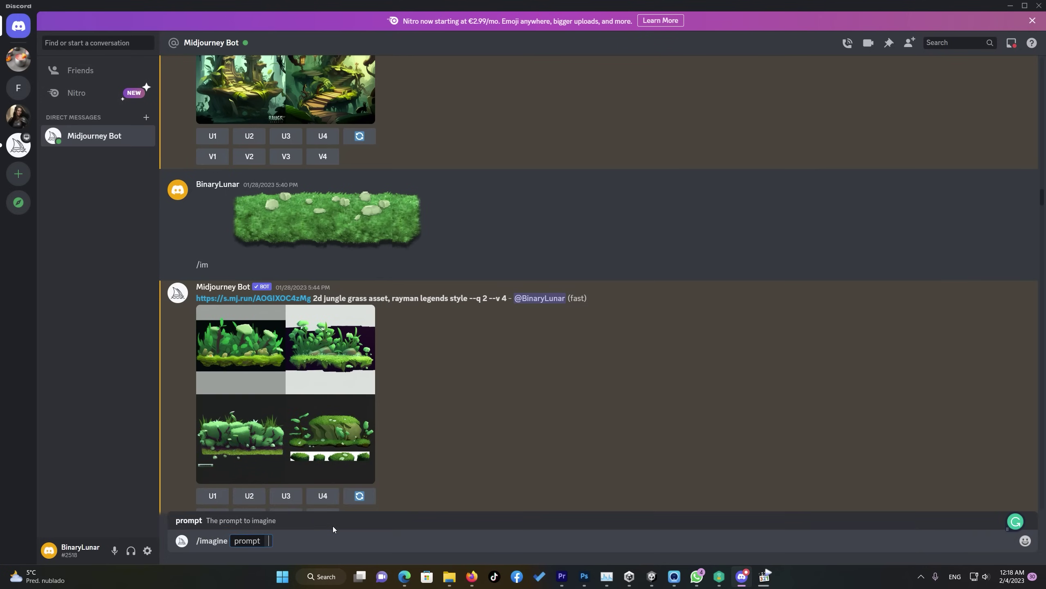
{"action": "key", "text": "ctrl+v"}
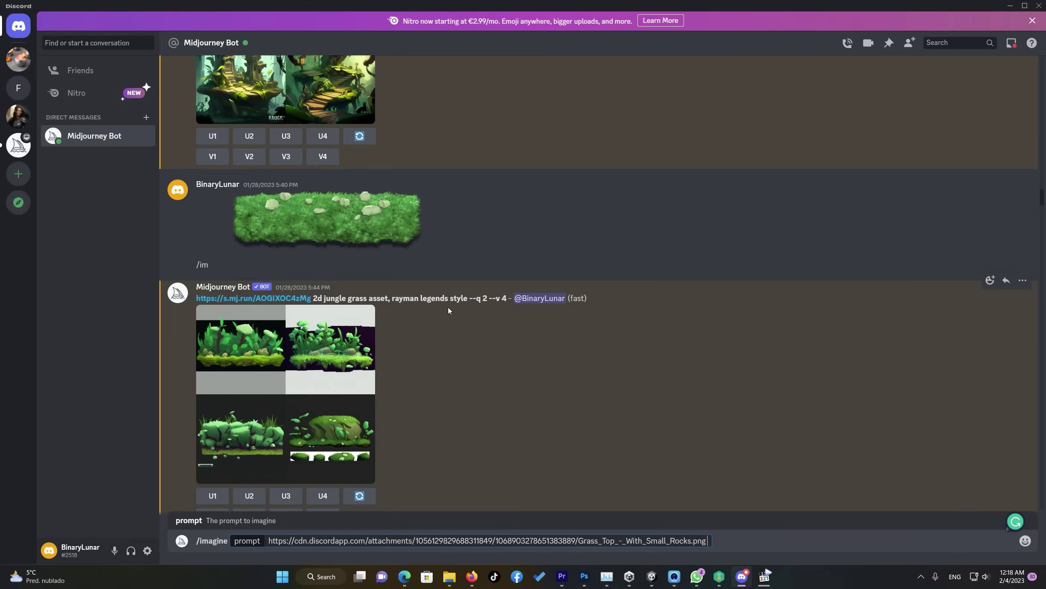
Review the grass grid and soil prompt, then enlarge the upscaled minimalistic dark brown soil image
{"action": "scroll", "coordinate": [449, 330], "scroll_direction": "down", "scroll_amount": 6}
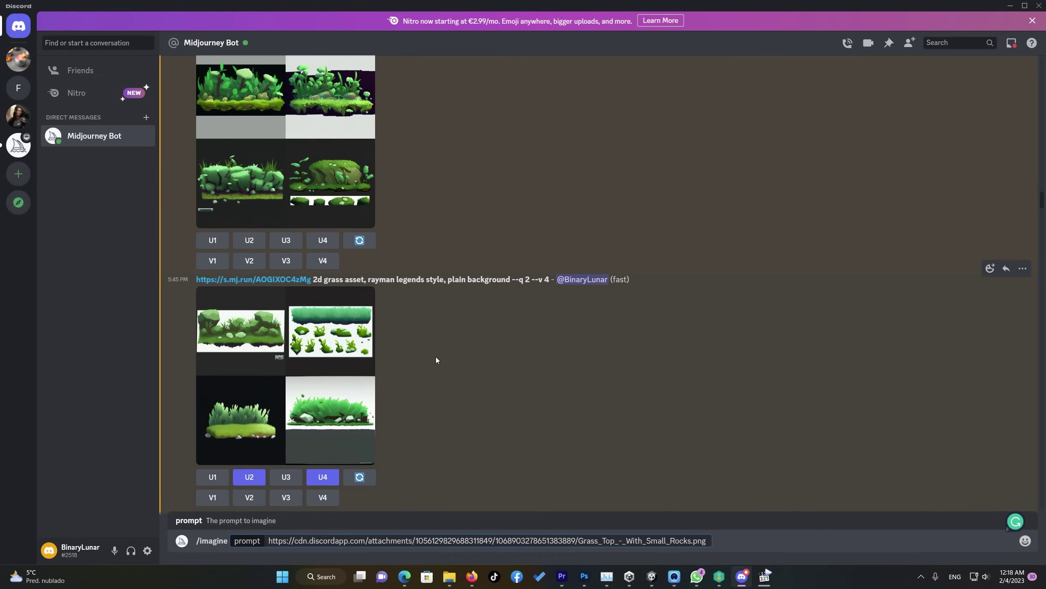
{"action": "left_click", "coordinate": [346, 334]}
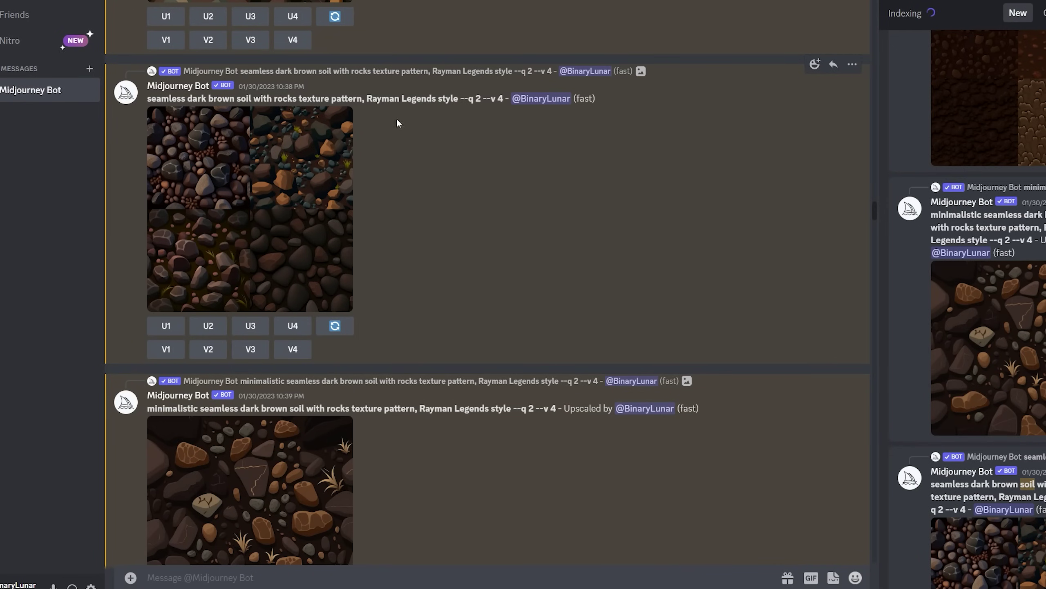
{"action": "triple_click", "coordinate": [212, 101]}
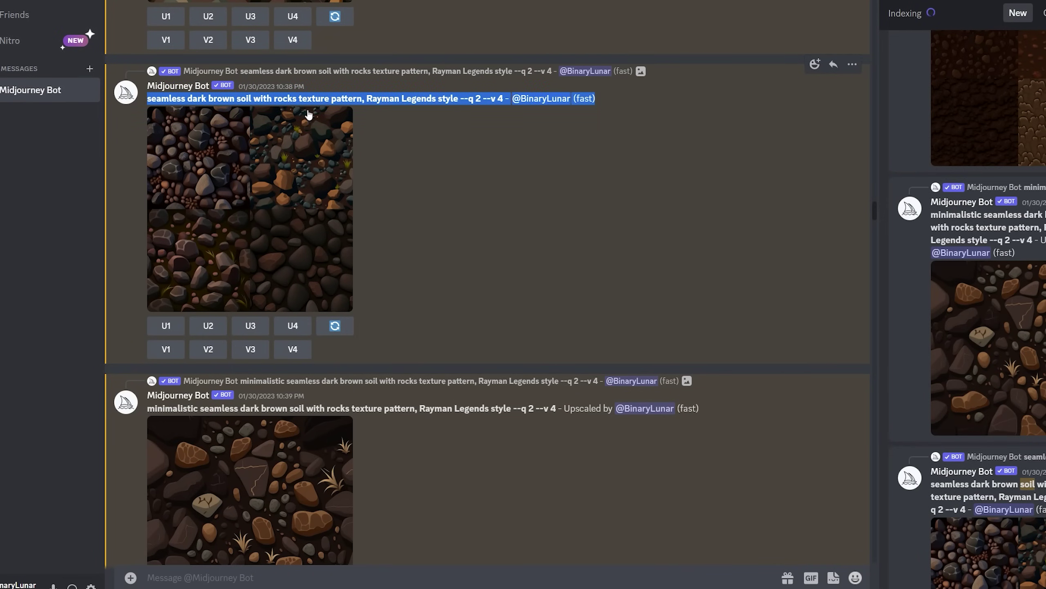
{"action": "left_click", "coordinate": [171, 103]}
{"action": "left_click_drag", "start_coordinate": [147, 99], "coordinate": [237, 99]}
{"action": "left_click", "coordinate": [317, 95]}
{"action": "left_click_drag", "start_coordinate": [147, 99], "coordinate": [438, 108]}
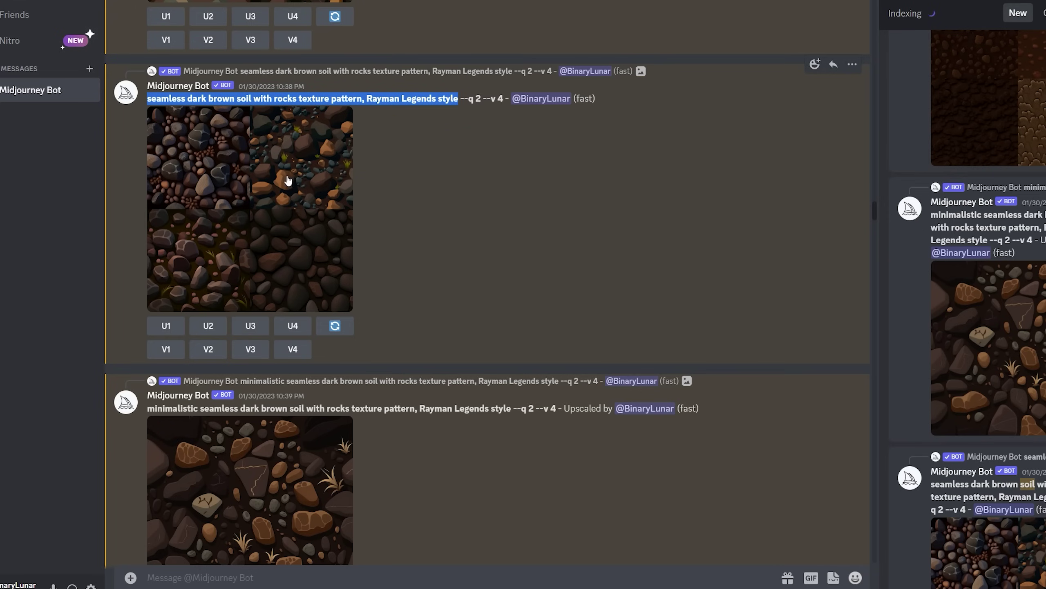
{"action": "left_click", "coordinate": [447, 239]}
{"action": "scroll", "coordinate": [406, 313], "scroll_direction": "down", "scroll_amount": 4}
{"action": "left_click", "coordinate": [324, 348]}
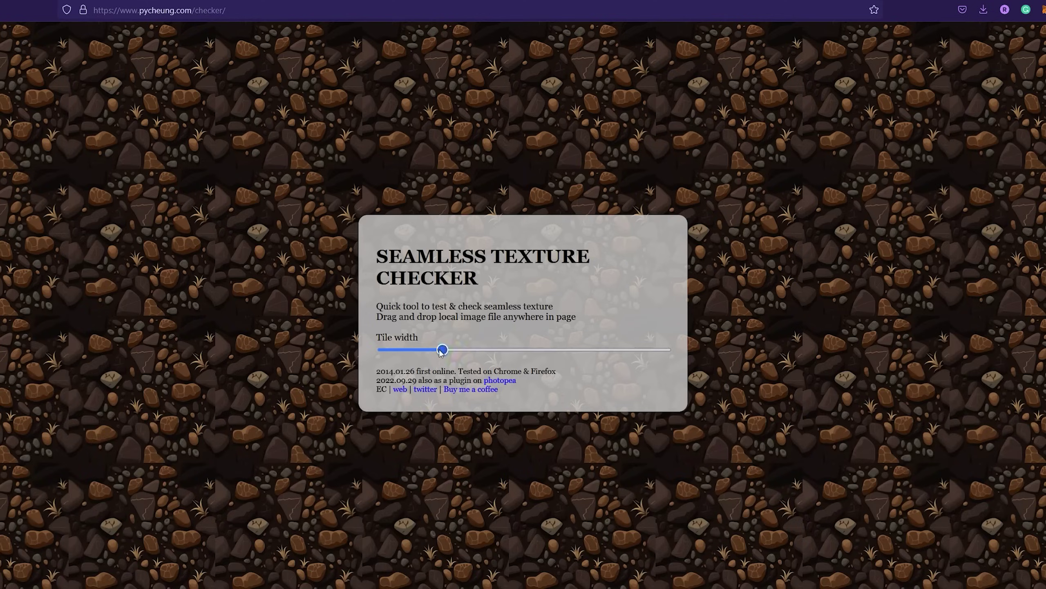
Change the tile width of the repeating dark soil texture to check for seams
{"action": "left_click_drag", "start_coordinate": [441, 351], "coordinate": [466, 358]}
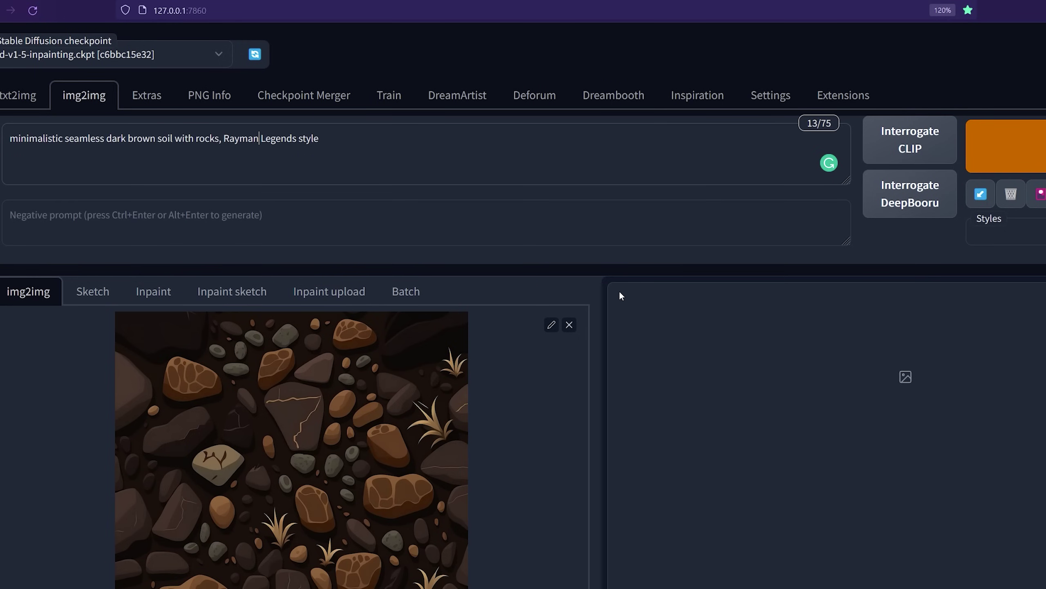
Set Denoising strength to 0.35 and generate a new tiling soil image
{"action": "scroll", "coordinate": [453, 297], "scroll_direction": "down", "scroll_amount": 3}
{"action": "scroll", "coordinate": [206, 255], "scroll_direction": "up", "scroll_amount": 2}
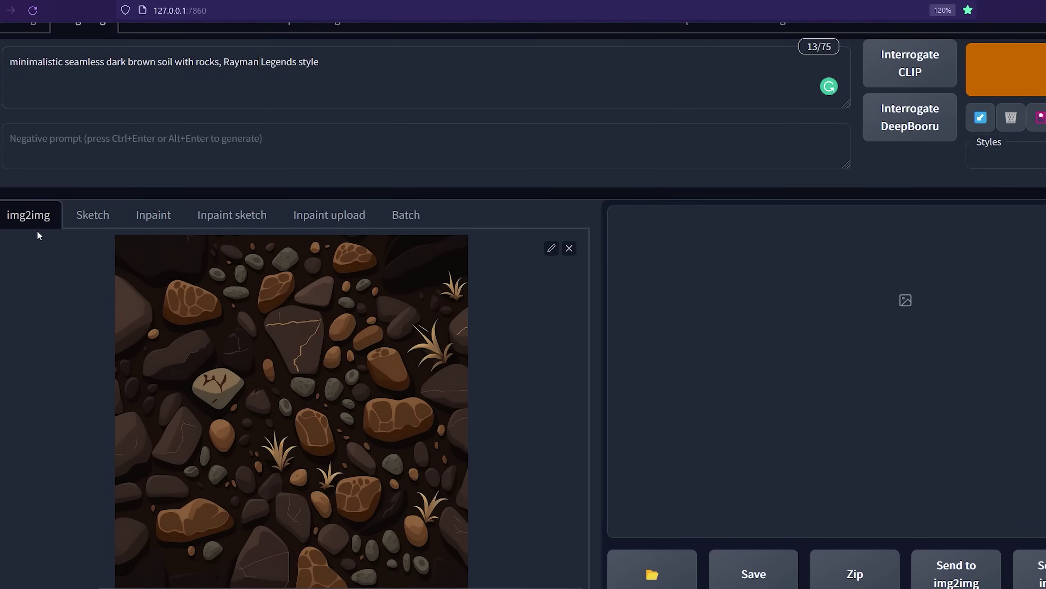
{"action": "scroll", "coordinate": [92, 249], "scroll_direction": "up", "scroll_amount": 2}
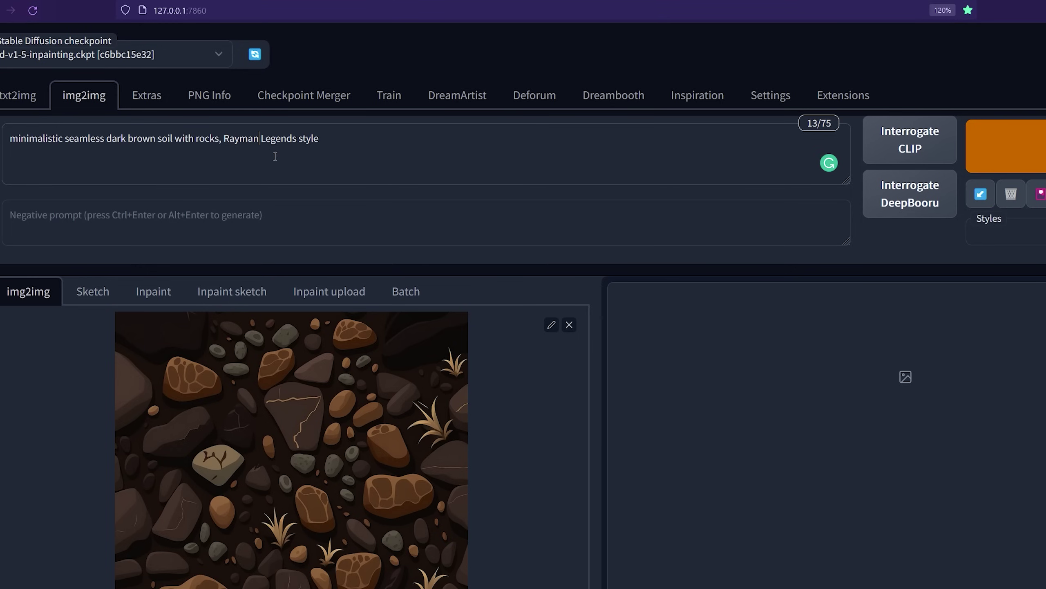
{"action": "scroll", "coordinate": [519, 185], "scroll_direction": "down", "scroll_amount": 10}
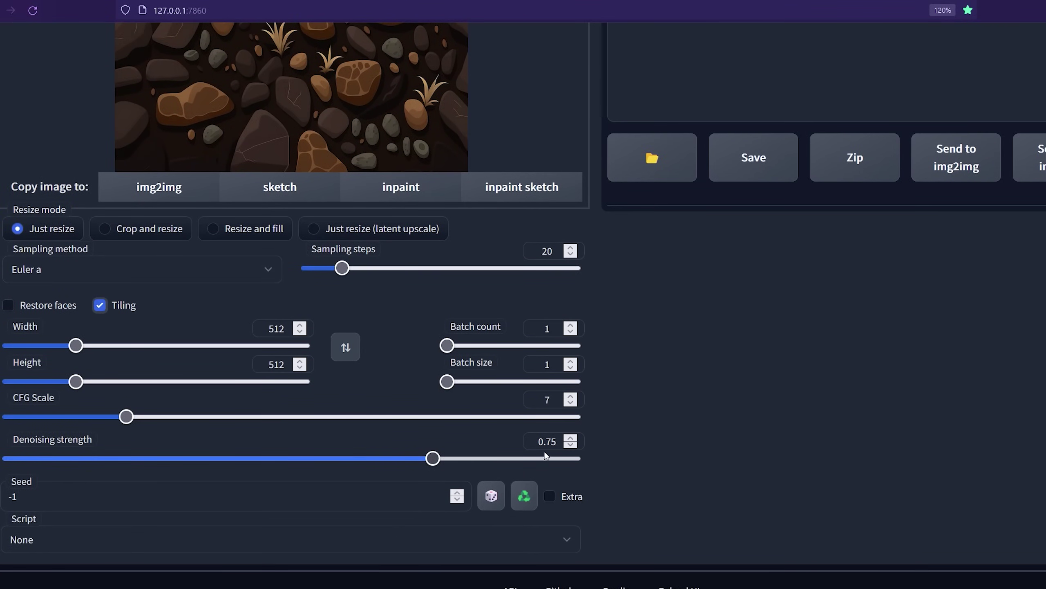
{"action": "left_click_drag", "start_coordinate": [561, 441], "coordinate": [550, 442]}
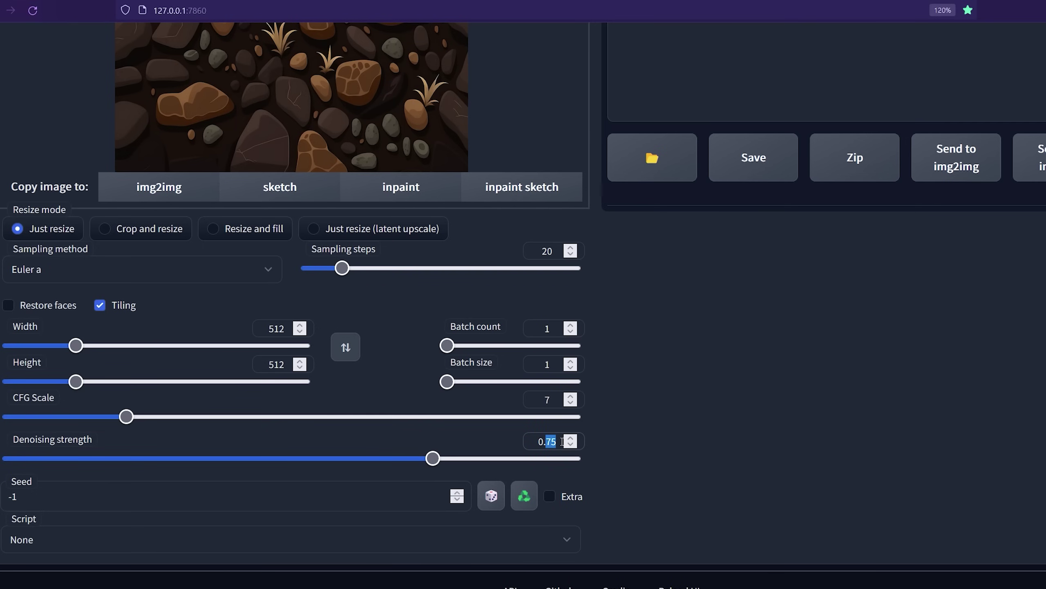
{"action": "type", "text": "35"}
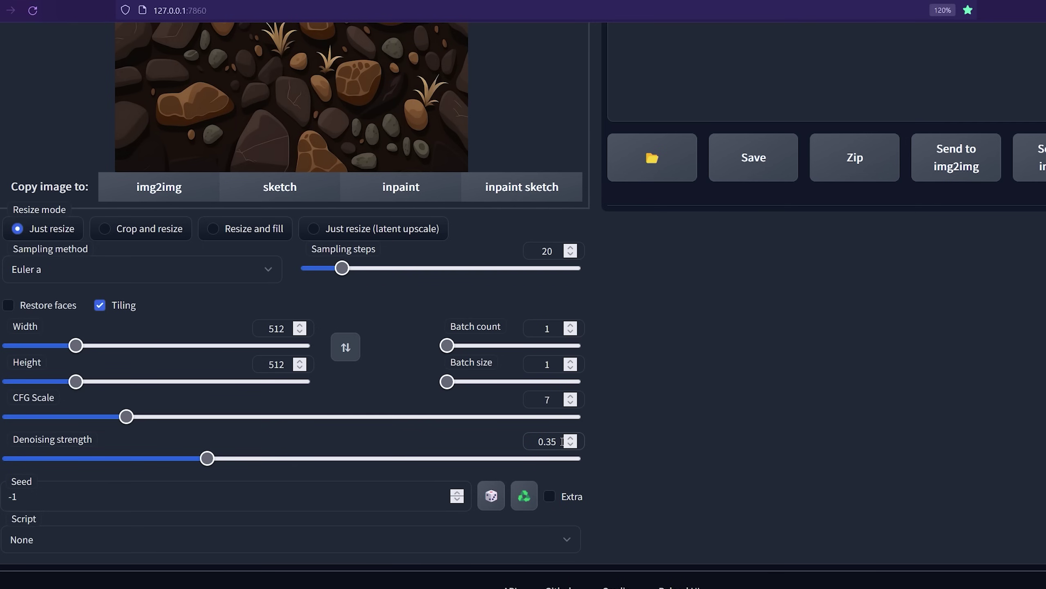
{"action": "scroll", "coordinate": [622, 411], "scroll_direction": "up", "scroll_amount": 10}
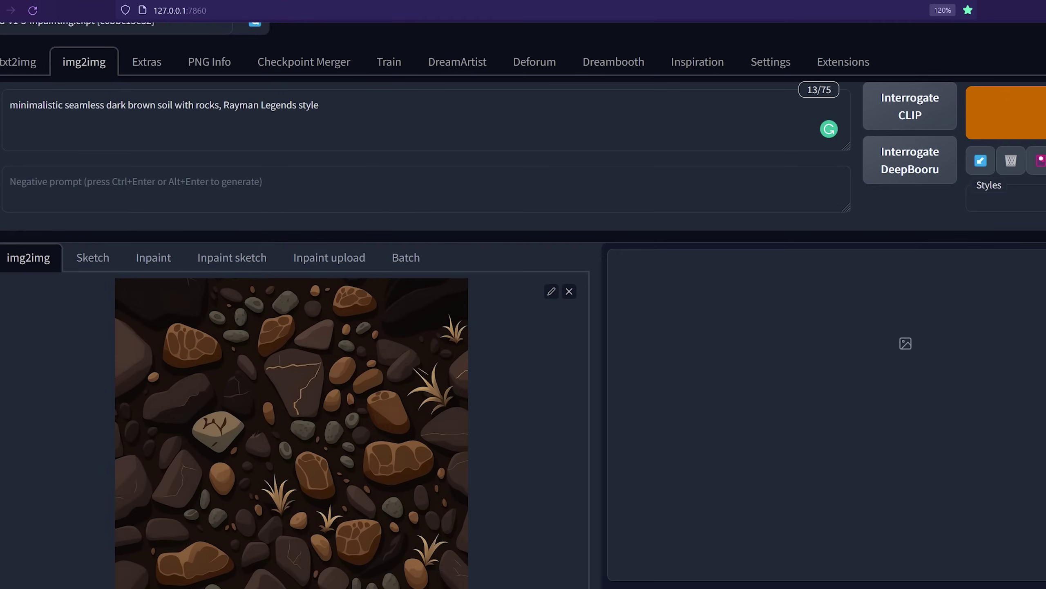
{"action": "left_click", "coordinate": [1009, 111]}
Inspect the generated soil texture full screen, then save it
{"action": "scroll", "coordinate": [814, 378], "scroll_direction": "down", "scroll_amount": 2}
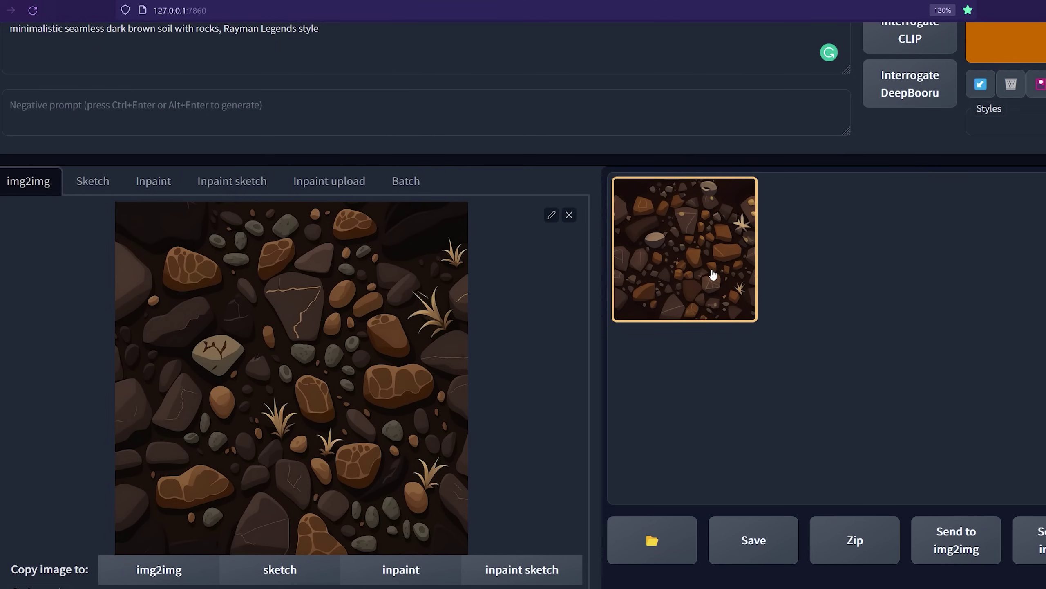
{"action": "left_click", "coordinate": [717, 275]}
{"action": "right_click", "coordinate": [885, 322]}
{"action": "left_click", "coordinate": [862, 357]}
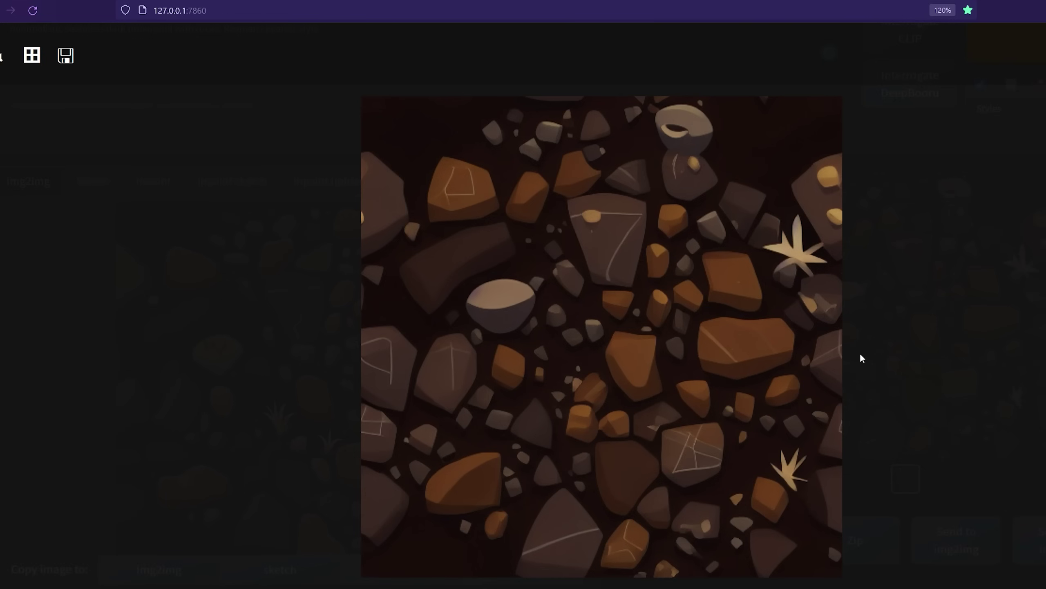
{"action": "left_click", "coordinate": [934, 263]}
{"action": "left_click", "coordinate": [754, 391]}
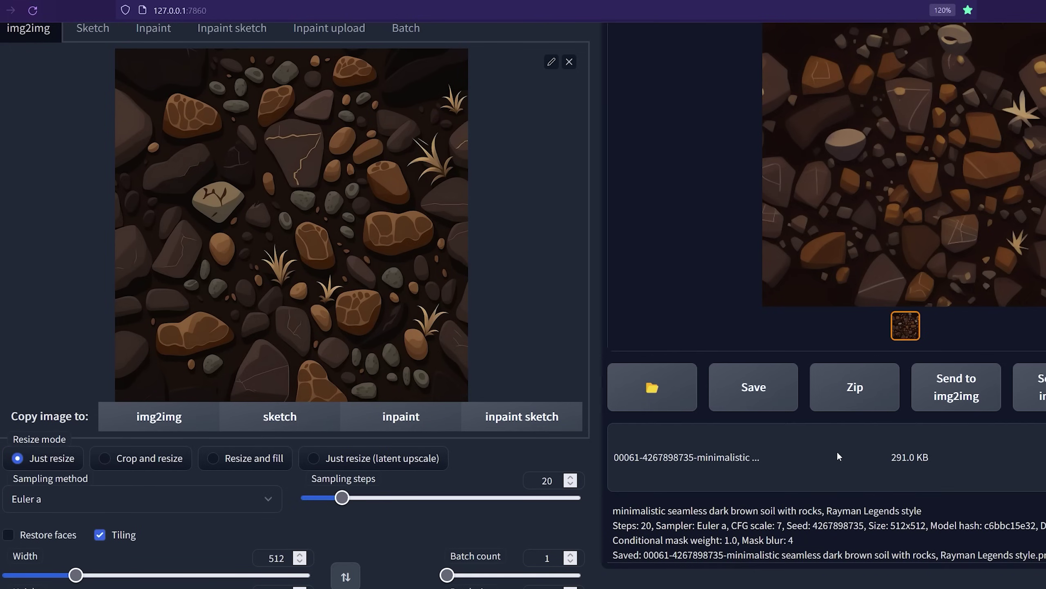
{"action": "left_click", "coordinate": [837, 455]}
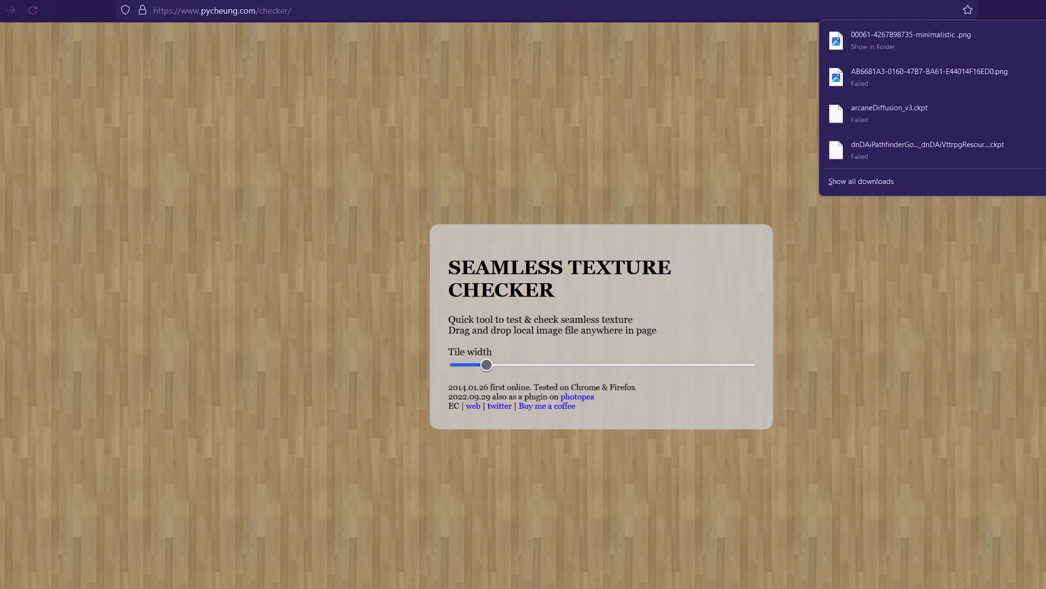
Show the saved soil image in its Downloads folder, then move that window aside and minimize it
{"action": "left_click", "coordinate": [1026, 41]}
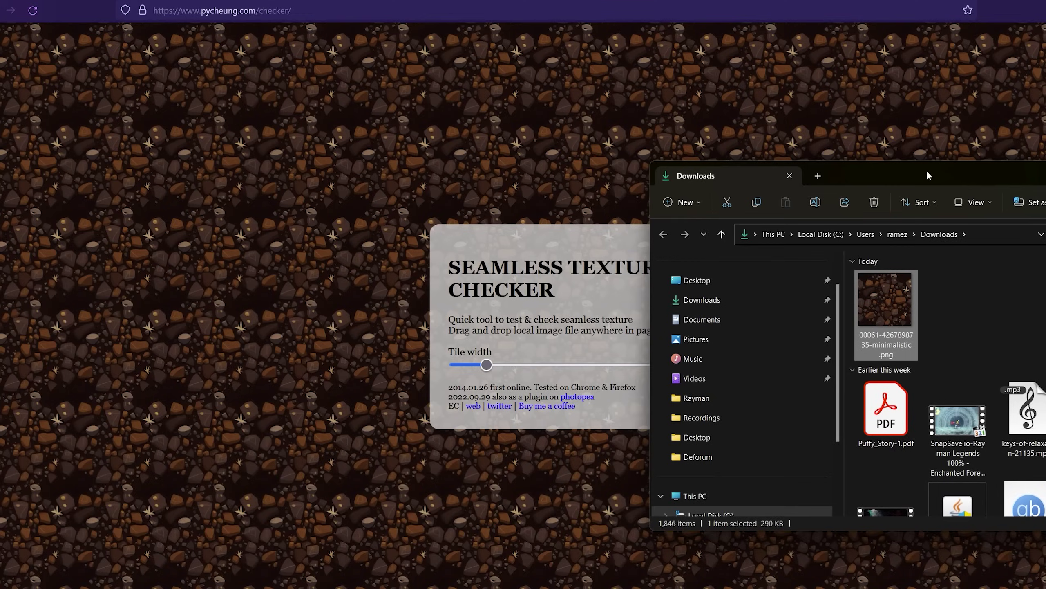
{"action": "left_click_drag", "start_coordinate": [927, 175], "coordinate": [452, 394]}
{"action": "left_click", "coordinate": [504, 382]}
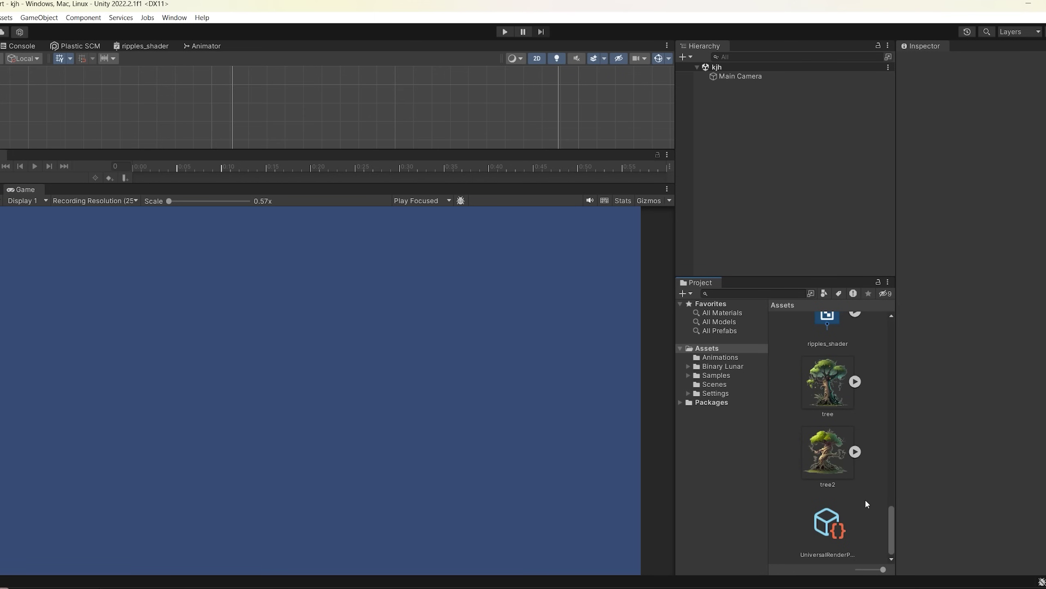
Create a new Sprite Shape Profile named New Ground in the Assets folder
{"action": "right_click", "coordinate": [873, 502]}
{"action": "mouse_move", "coordinate": [902, 210]}
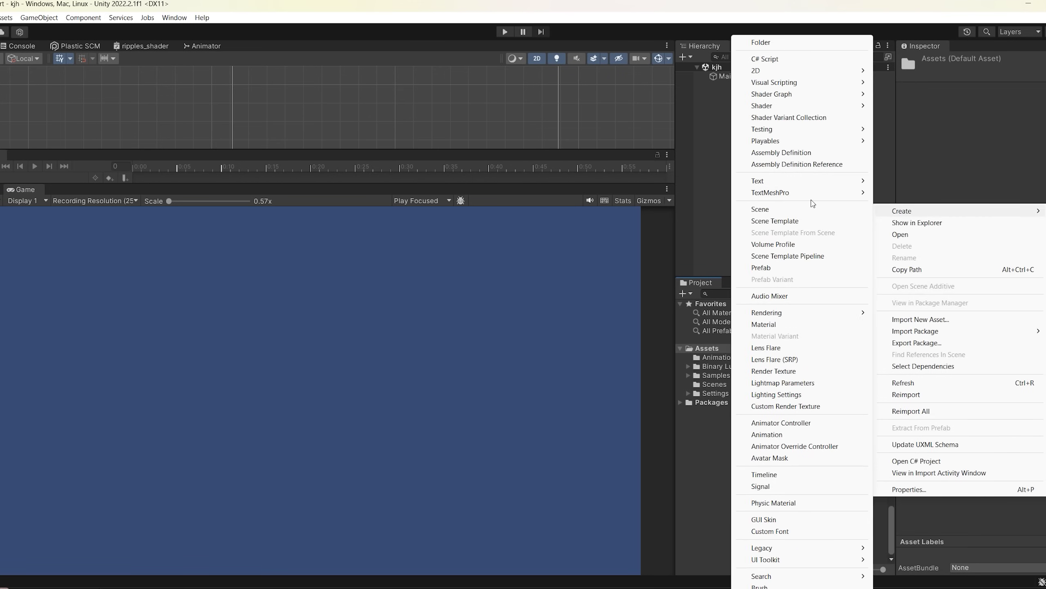
{"action": "mouse_move", "coordinate": [785, 71]}
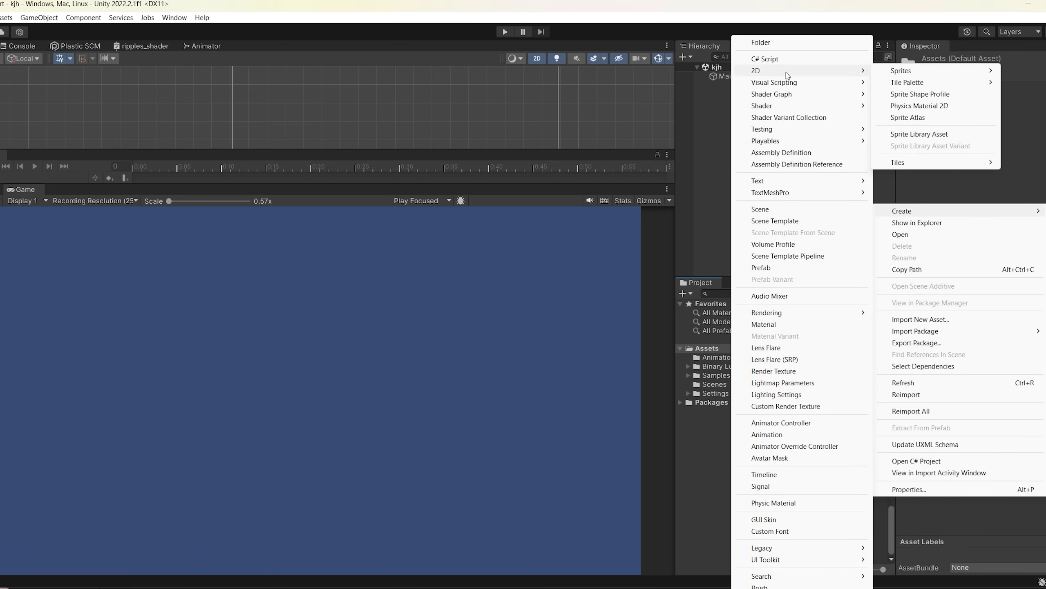
{"action": "left_click", "coordinate": [914, 94]}
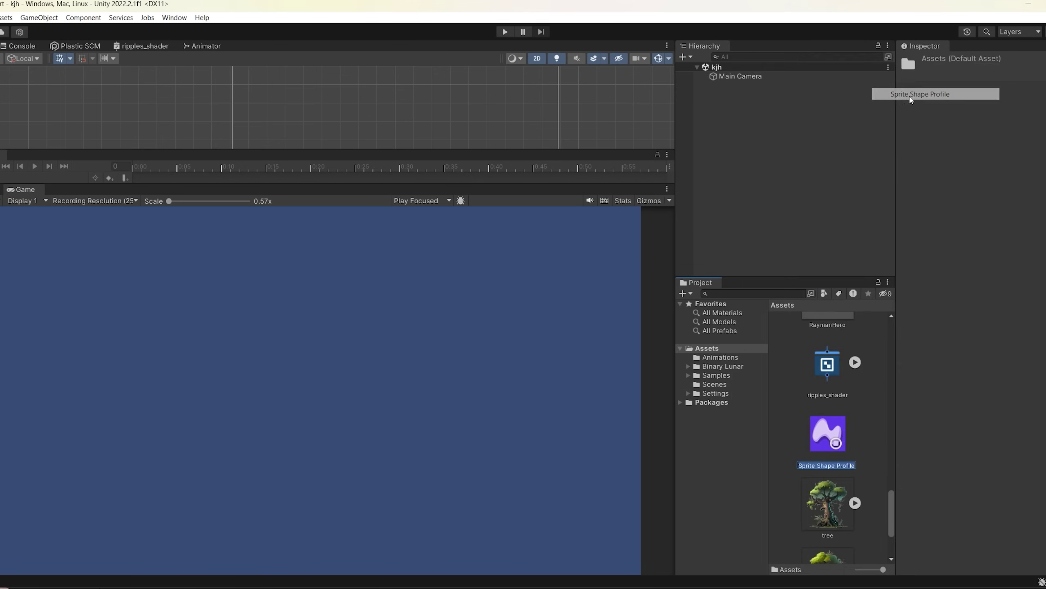
Assign the generated soil as fill texture and Grass Top - Ramez2 as the edge sprite
{"action": "left_click", "coordinate": [1045, 132]}
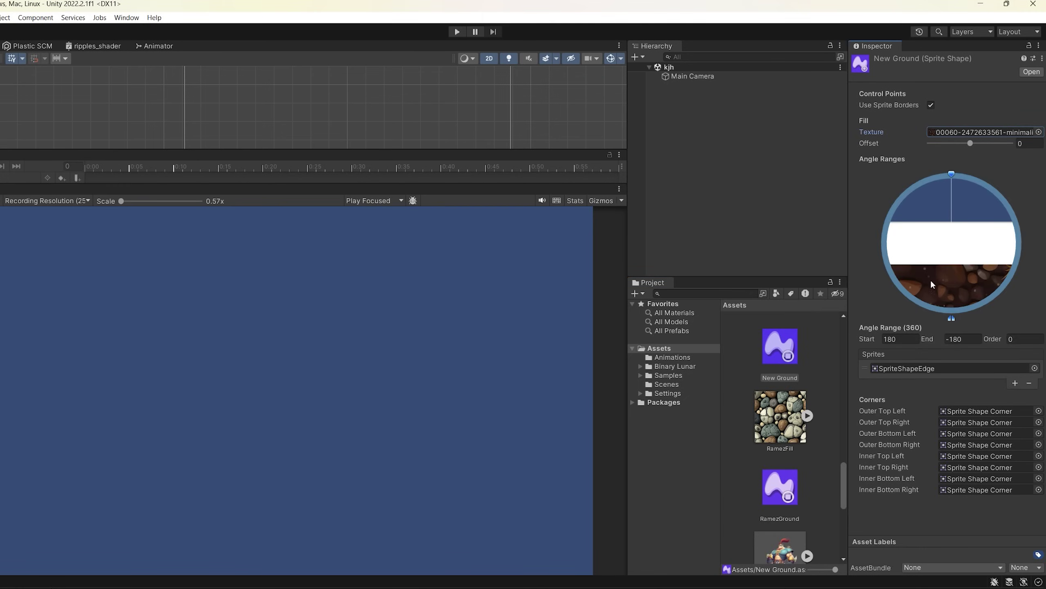
{"action": "left_click", "coordinate": [1035, 367]}
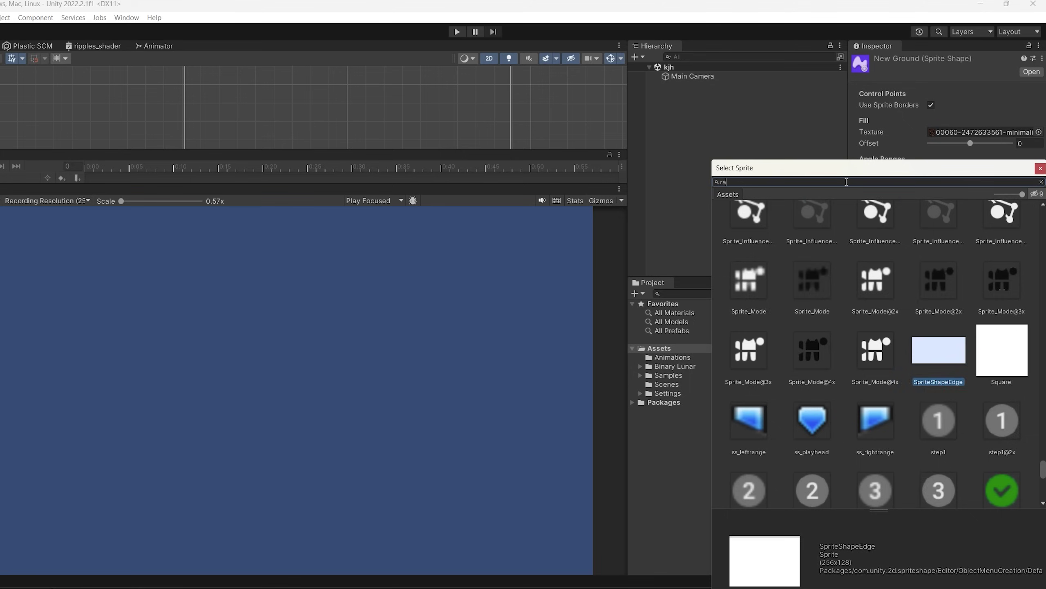
{"action": "type", "text": "ramez"}
{"action": "double_click", "coordinate": [876, 244]}
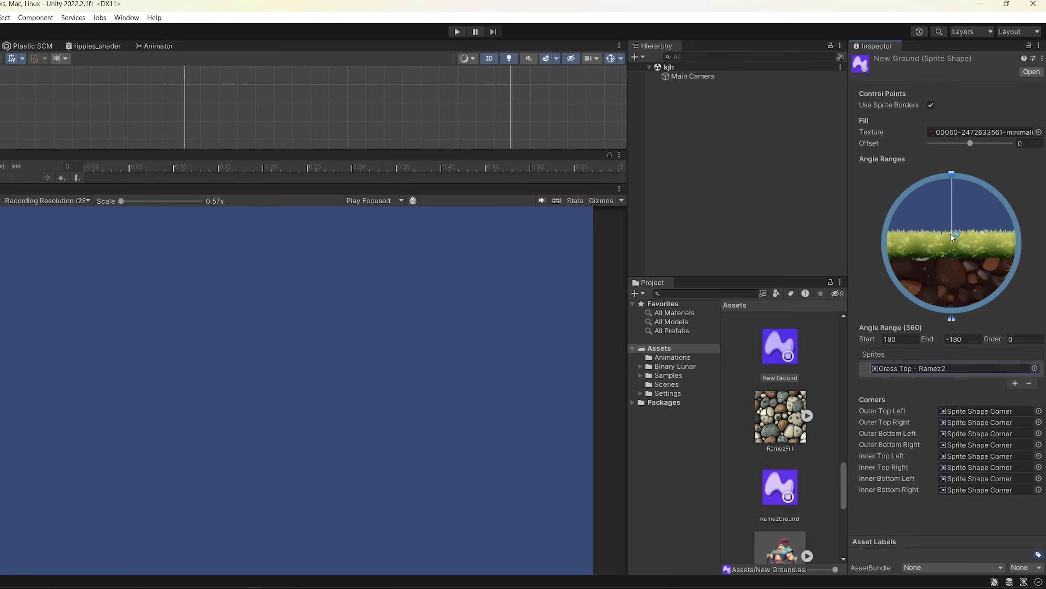
Add a closed Sprite Shape to the scene and give it the New Ground profile
{"action": "left_click", "coordinate": [733, 173]}
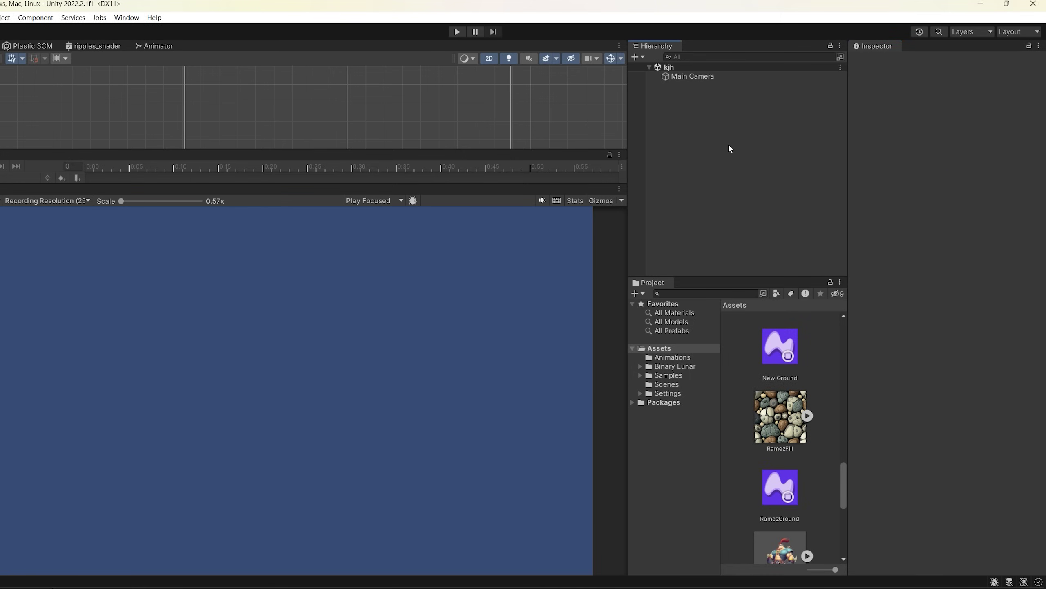
{"action": "right_click", "coordinate": [734, 162]}
{"action": "mouse_move", "coordinate": [769, 296]}
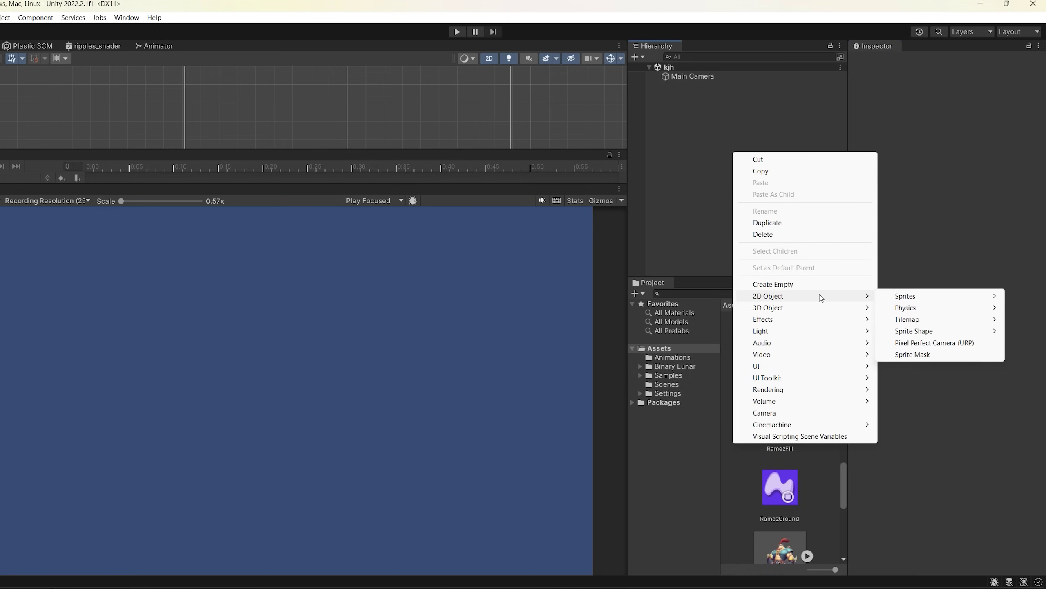
{"action": "mouse_move", "coordinate": [955, 338]}
{"action": "left_click", "coordinate": [831, 341]}
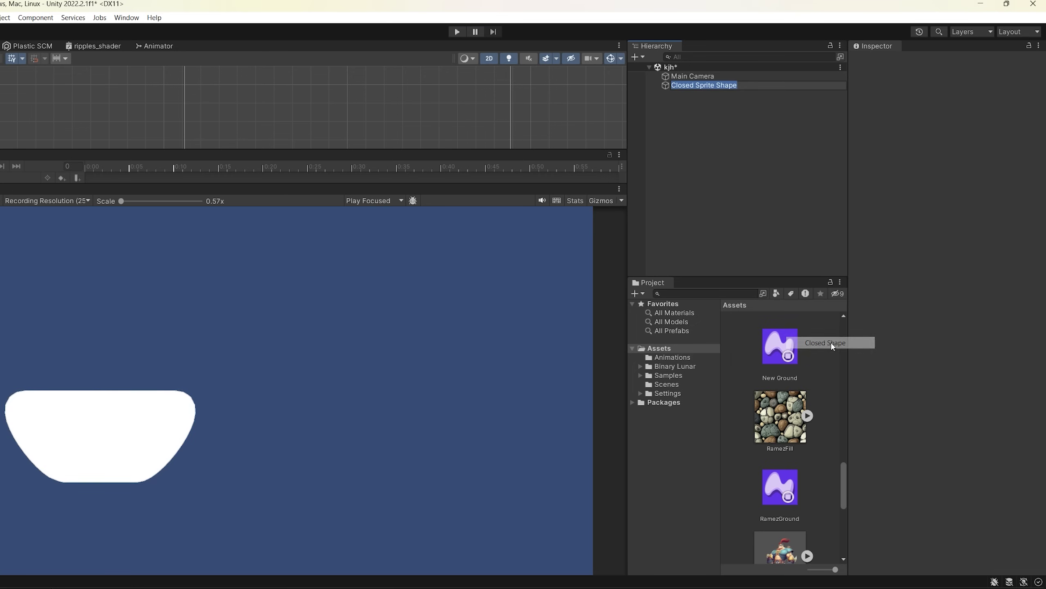
{"action": "left_click", "coordinate": [771, 166]}
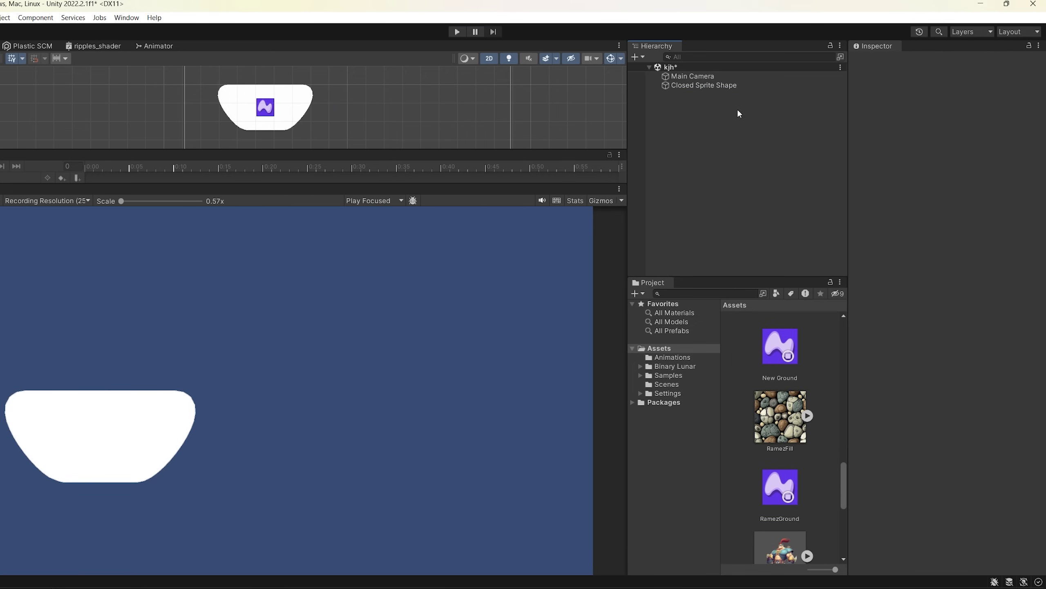
{"action": "left_click", "coordinate": [732, 86]}
{"action": "left_click", "coordinate": [1035, 277]}
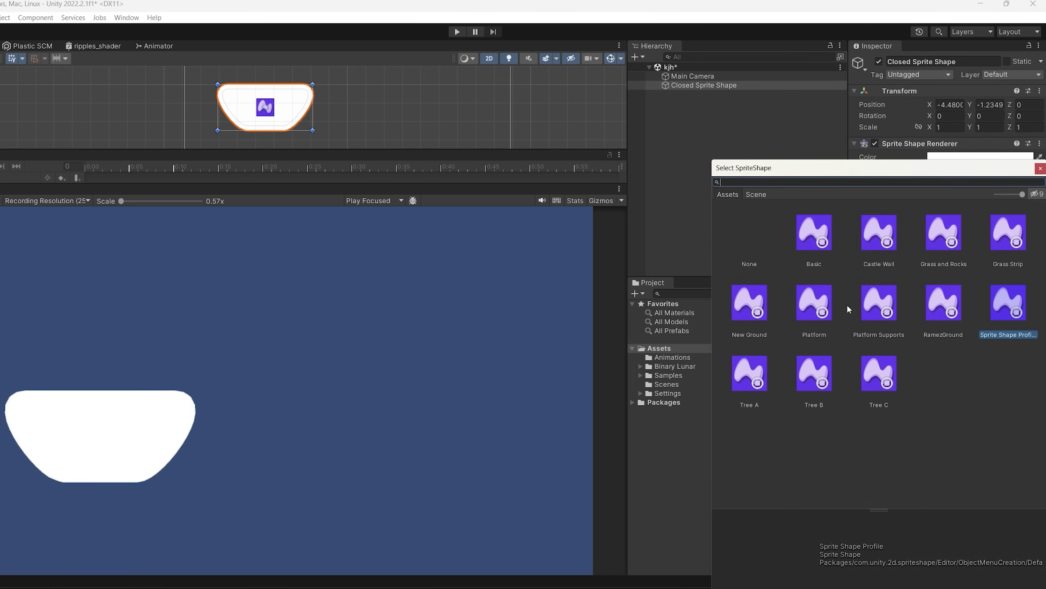
{"action": "double_click", "coordinate": [750, 302]}
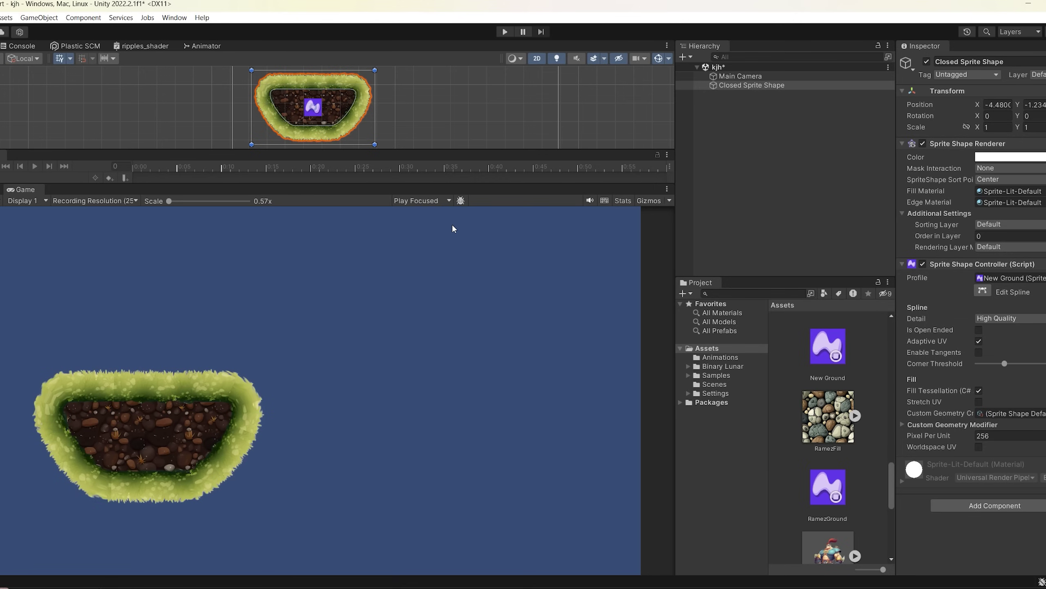
Edit the spline, dragging points to stretch the shape into a long uneven island
{"action": "middle_click_drag", "start_coordinate": [413, 110], "coordinate": [502, 119]}
{"action": "left_click_drag", "start_coordinate": [477, 150], "coordinate": [478, 239]}
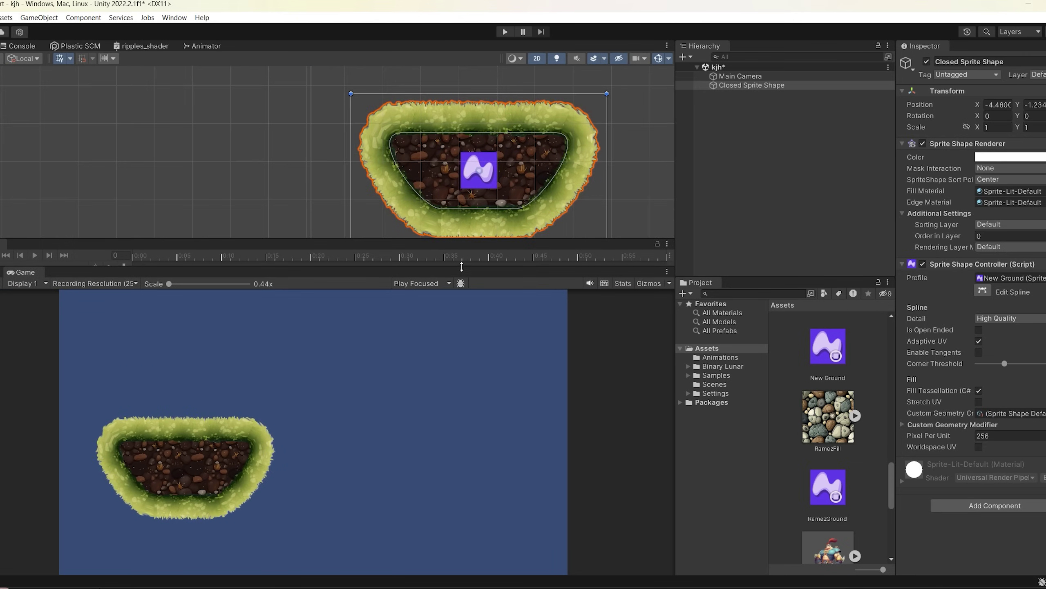
{"action": "middle_click_drag", "start_coordinate": [569, 180], "coordinate": [417, 182]}
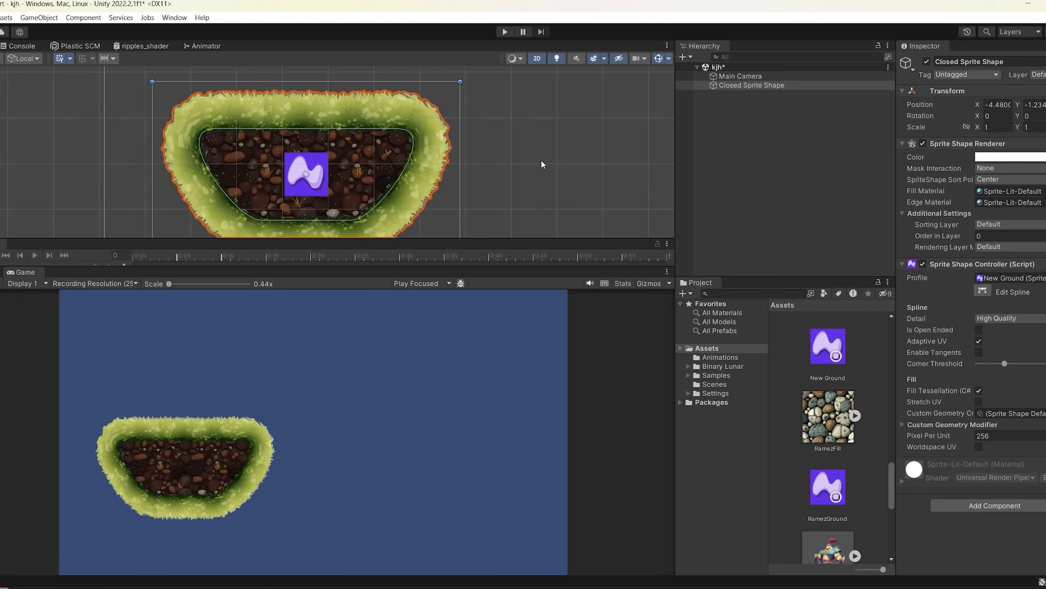
{"action": "left_click", "coordinate": [983, 291]}
{"action": "left_click_drag", "start_coordinate": [399, 135], "coordinate": [425, 117]}
{"action": "middle_click_drag", "start_coordinate": [440, 143], "coordinate": [335, 111]}
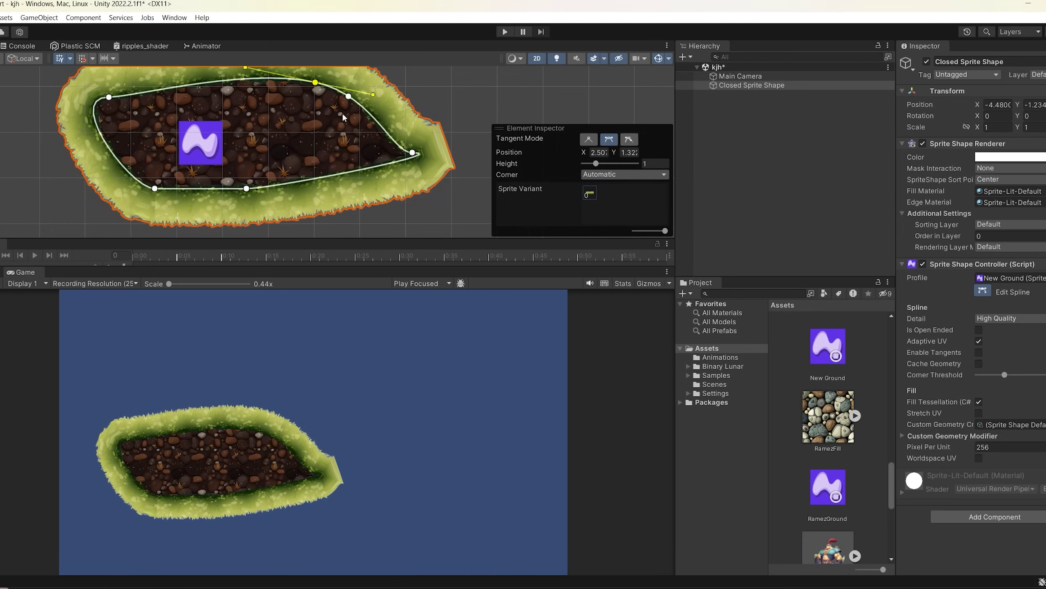
{"action": "left_click_drag", "start_coordinate": [412, 165], "coordinate": [440, 166]}
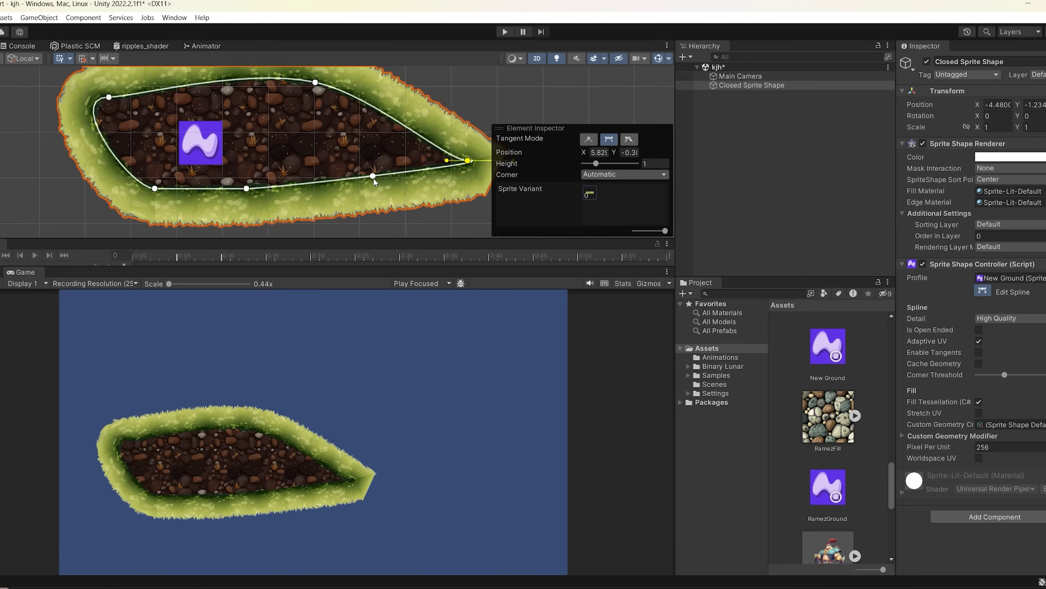
{"action": "left_click_drag", "start_coordinate": [376, 175], "coordinate": [376, 204]}
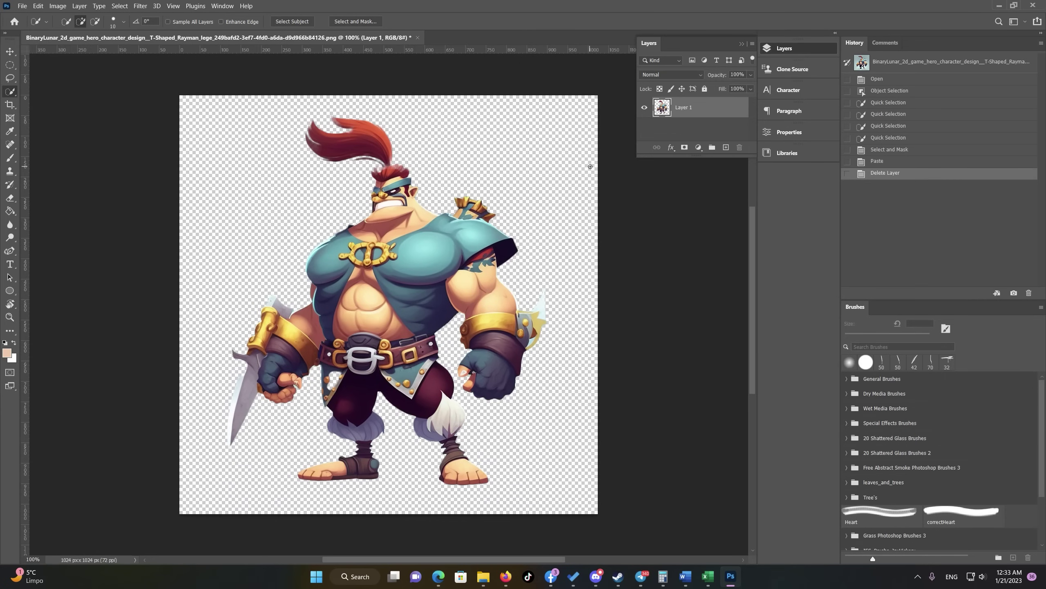
Cut the hair plume onto its own layer, place it back on the head, and send it down one layer
{"action": "scroll", "coordinate": [590, 167], "scroll_direction": "up", "scroll_amount": 3, "text": "alt"}
{"action": "key", "text": "l"}
{"action": "left_click_drag", "start_coordinate": [418, 147], "coordinate": [251, 52]}
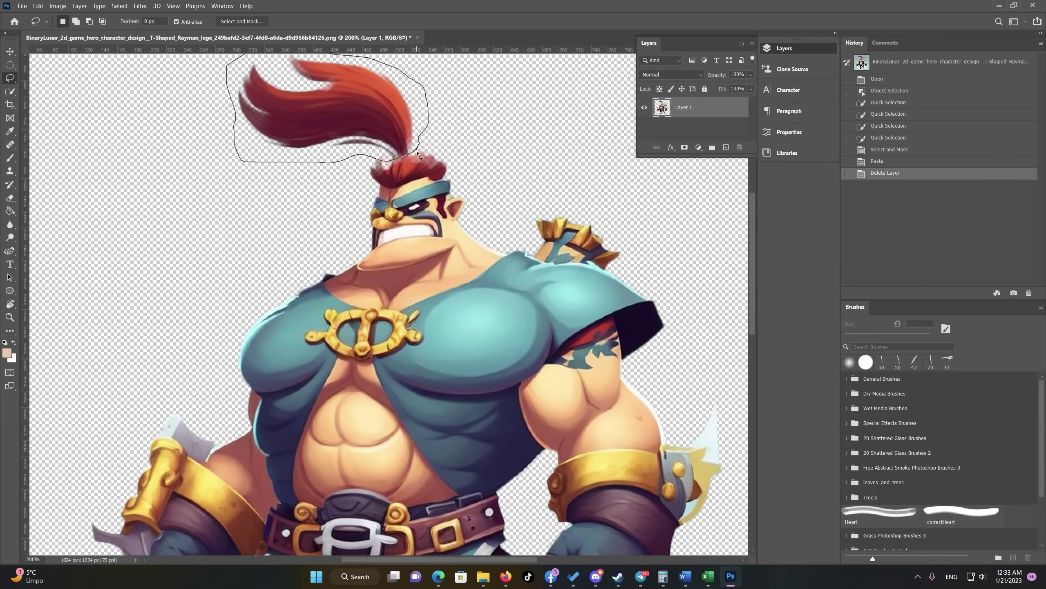
{"action": "left_click_drag", "start_coordinate": [417, 152], "coordinate": [418, 147]}
{"action": "scroll", "coordinate": [478, 164], "scroll_direction": "up", "scroll_amount": 2}
{"action": "key", "text": "ctrl+x"}
{"action": "key", "text": "ctrl+v"}
{"action": "key", "text": "v"}
{"action": "mouse_move", "coordinate": [250, 284]}
{"action": "left_mouse_down"}
{"action": "mouse_move", "coordinate": [329, 144]}
{"action": "mouse_move", "coordinate": [480, 156]}
{"action": "mouse_move", "coordinate": [456, 164]}
{"action": "mouse_move", "coordinate": [451, 190]}
{"action": "left_mouse_up"}
{"action": "key", "text": "ctrl+t"}
{"action": "key", "text": "Return"}
{"action": "key", "text": "ctrl+bracketleft"}
{"action": "key", "text": "ctrl+bracketleft"}
Quick Select the right arm, including its bracelet, wing, forearm band and fist
{"action": "key", "text": "h"}
{"action": "left_click_drag", "start_coordinate": [547, 219], "coordinate": [528, 229]}
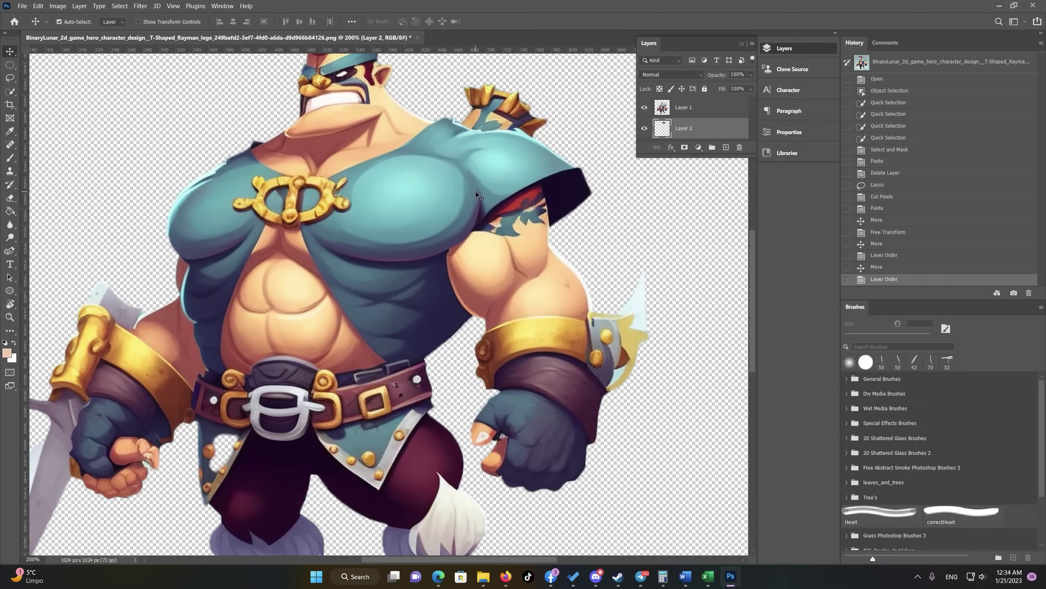
{"action": "scroll", "coordinate": [476, 191], "scroll_direction": "down", "scroll_amount": 4}
{"action": "scroll", "coordinate": [462, 261], "scroll_direction": "up", "scroll_amount": 3}
{"action": "key", "text": "w"}
{"action": "mouse_move", "coordinate": [479, 238]}
{"action": "left_mouse_down"}
{"action": "mouse_move", "coordinate": [478, 202]}
{"action": "mouse_move", "coordinate": [552, 174]}
{"action": "left_mouse_up"}
{"action": "left_click", "coordinate": [684, 107]}
{"action": "mouse_move", "coordinate": [515, 247]}
{"action": "left_mouse_down"}
{"action": "mouse_move", "coordinate": [624, 285]}
{"action": "mouse_move", "coordinate": [637, 284]}
{"action": "mouse_move", "coordinate": [652, 256]}
{"action": "left_mouse_up"}
{"action": "mouse_move", "coordinate": [618, 301]}
{"action": "left_mouse_down"}
{"action": "mouse_move", "coordinate": [535, 330]}
{"action": "mouse_move", "coordinate": [536, 395]}
{"action": "mouse_move", "coordinate": [556, 429]}
{"action": "left_mouse_up"}
{"action": "left_click_drag", "start_coordinate": [577, 391], "coordinate": [589, 354]}
{"action": "left_click_drag", "start_coordinate": [593, 347], "coordinate": [588, 324]}
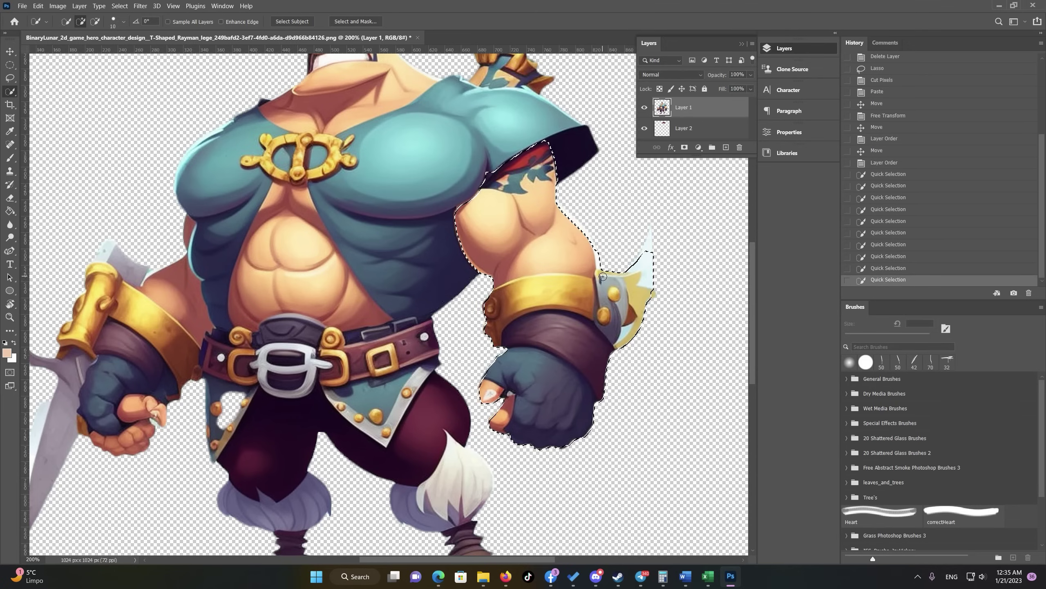
{"action": "scroll", "coordinate": [589, 279], "scroll_direction": "up", "scroll_amount": 1, "text": "alt"}
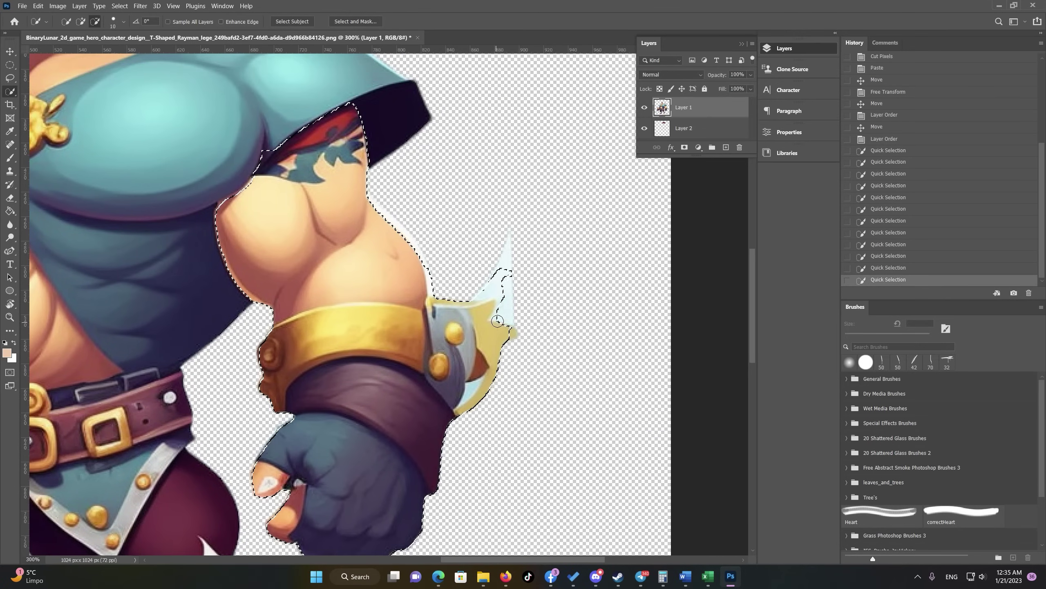
{"action": "left_click_drag", "start_coordinate": [468, 295], "coordinate": [514, 328]}
Refine the arm selection in Select and Mask with Smooth 5
{"action": "left_click", "coordinate": [519, 286]}
{"action": "left_click", "coordinate": [518, 283]}
{"action": "left_click", "coordinate": [355, 21]}
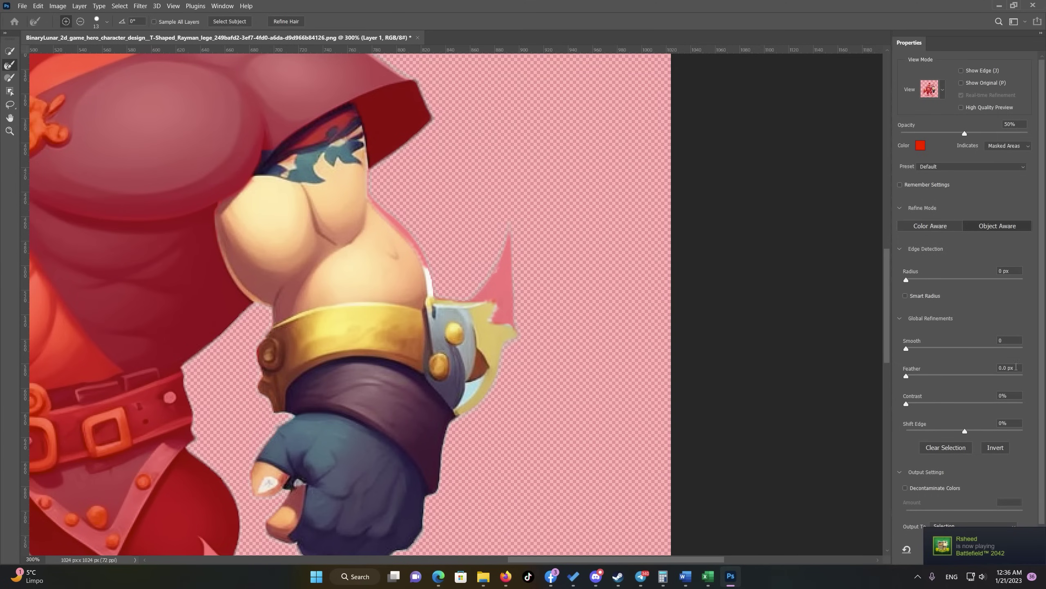
{"action": "double_click", "coordinate": [1009, 340]}
{"action": "type", "text": "5"}
{"action": "key", "text": "Return"}
Copy the selected arm onto a new layer named RighHand
{"action": "key", "text": "ctrl+c"}
{"action": "key", "text": "ctrl+v"}
{"action": "type", "text": "RighHand"}
{"action": "key", "text": "Return"}
Place RighHand over the opposite arm, flipped at -100% width and rotated, then erase leftover pixels
{"action": "scroll", "coordinate": [423, 214], "scroll_direction": "down", "scroll_amount": 1}
{"action": "key", "text": "ctrl+1"}
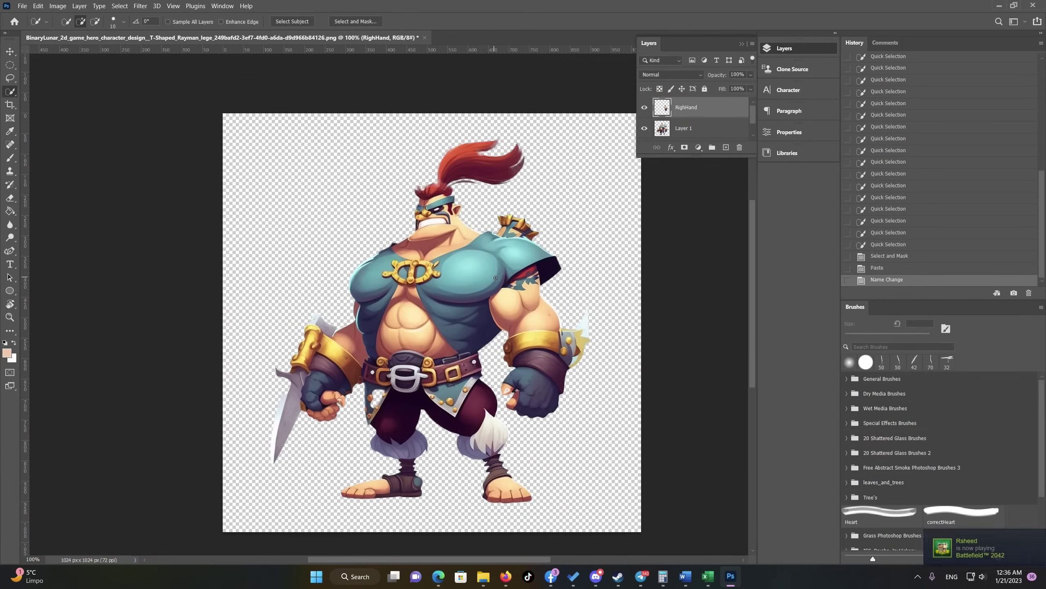
{"action": "key", "text": "v"}
{"action": "left_click_drag", "start_coordinate": [556, 356], "coordinate": [353, 293]}
{"action": "key", "text": "ctrl+plus"}
{"action": "key", "text": "ctrl+t"}
{"action": "type", "text": "-100"}
{"action": "key", "text": "Return"}
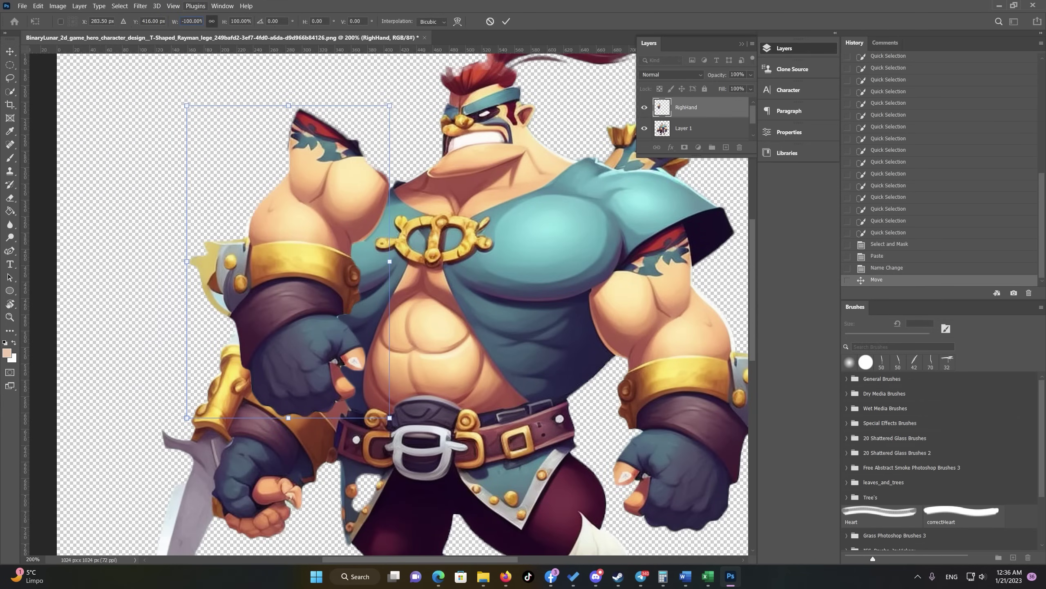
{"action": "left_click_drag", "start_coordinate": [329, 204], "coordinate": [296, 274]}
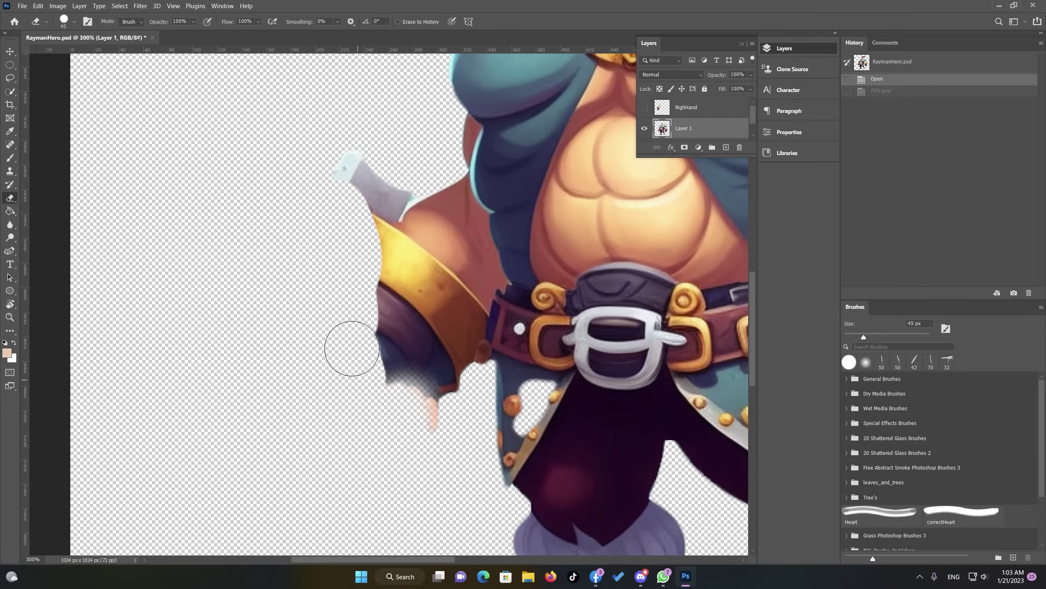
{"action": "mouse_move", "coordinate": [350, 350]}
{"action": "left_mouse_down"}
{"action": "mouse_move", "coordinate": [427, 374]}
{"action": "mouse_move", "coordinate": [396, 208]}
{"action": "mouse_move", "coordinate": [436, 359]}
{"action": "mouse_move", "coordinate": [463, 359]}
{"action": "left_mouse_up"}
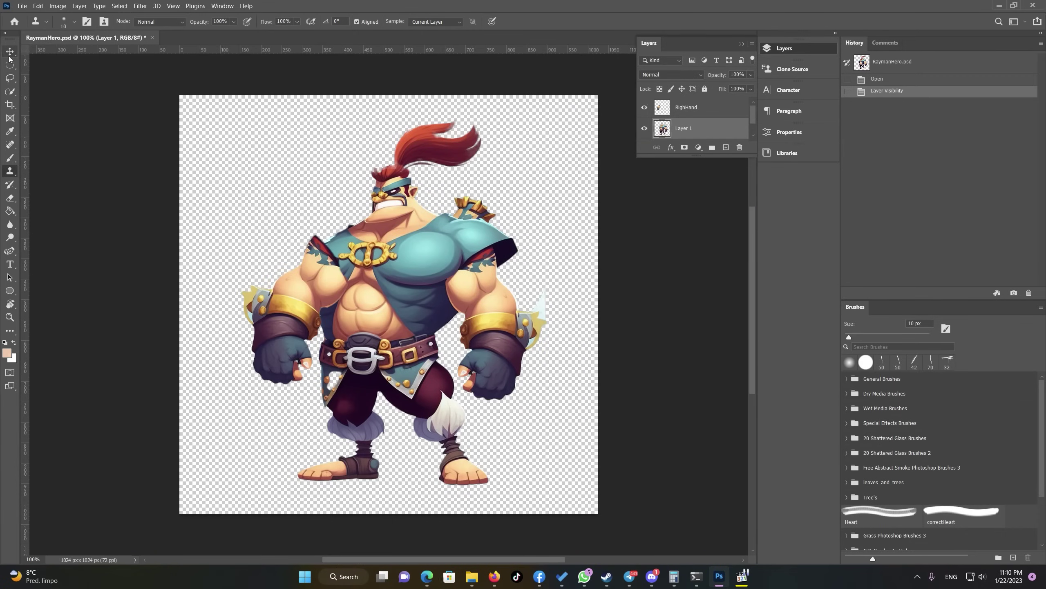
Reorder the layers, then save the file as RaymanHero.psb in Large Document Format
{"action": "left_click", "coordinate": [9, 56]}
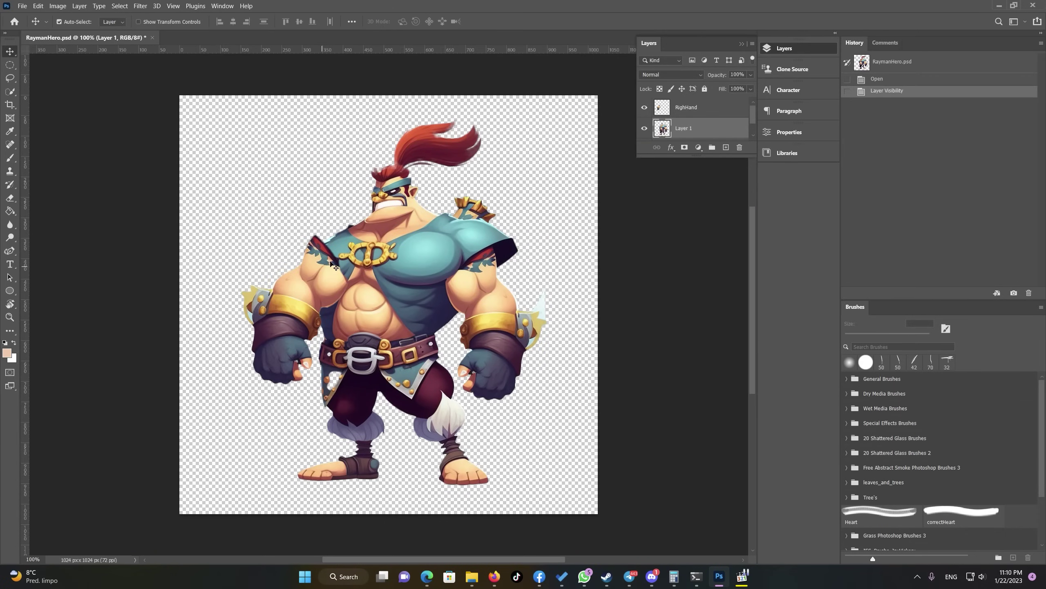
{"action": "left_click_drag", "start_coordinate": [699, 130], "coordinate": [697, 103]}
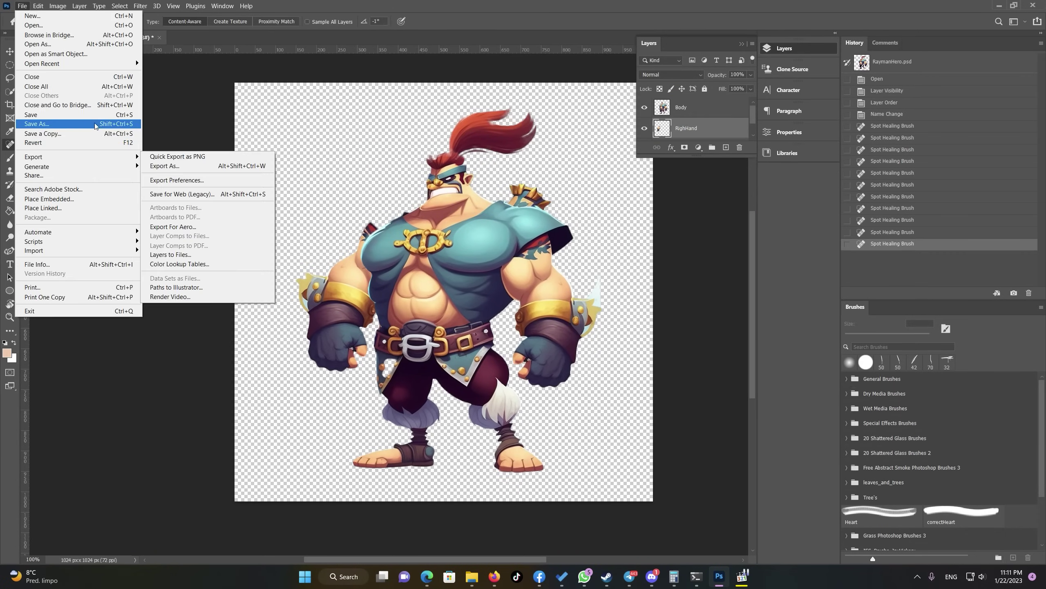
{"action": "left_click", "coordinate": [94, 124]}
{"action": "key", "text": "ctrl+shift+s"}
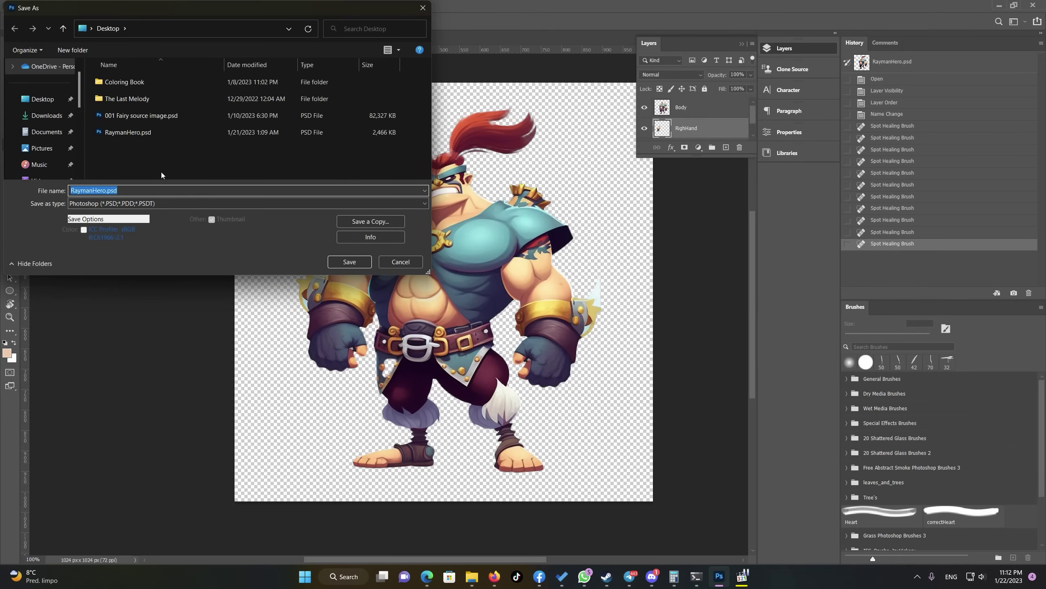
{"action": "left_click", "coordinate": [145, 203]}
{"action": "left_click", "coordinate": [124, 217]}
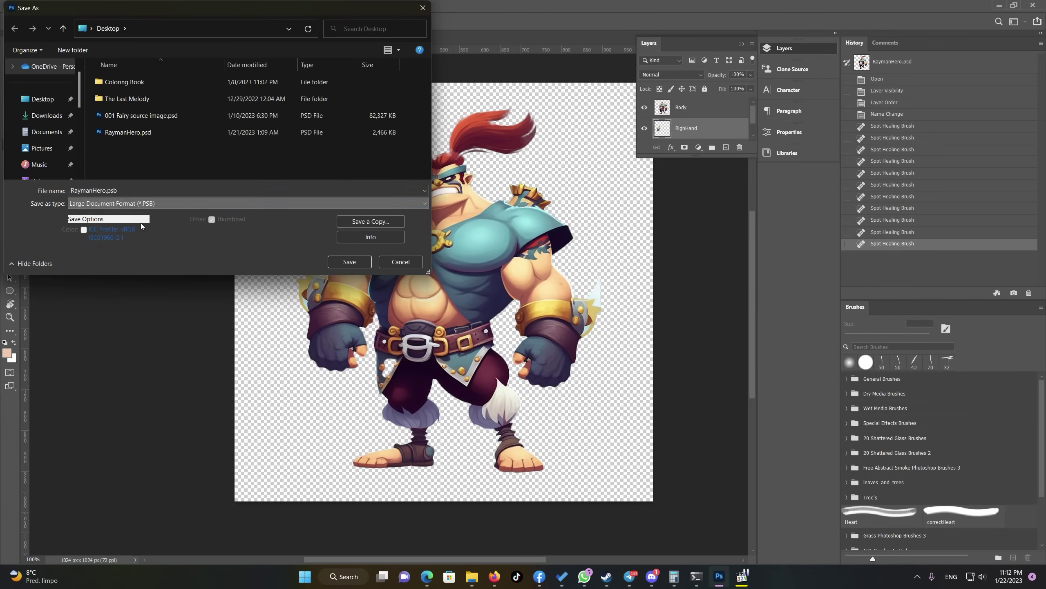
{"action": "left_click", "coordinate": [349, 261]}
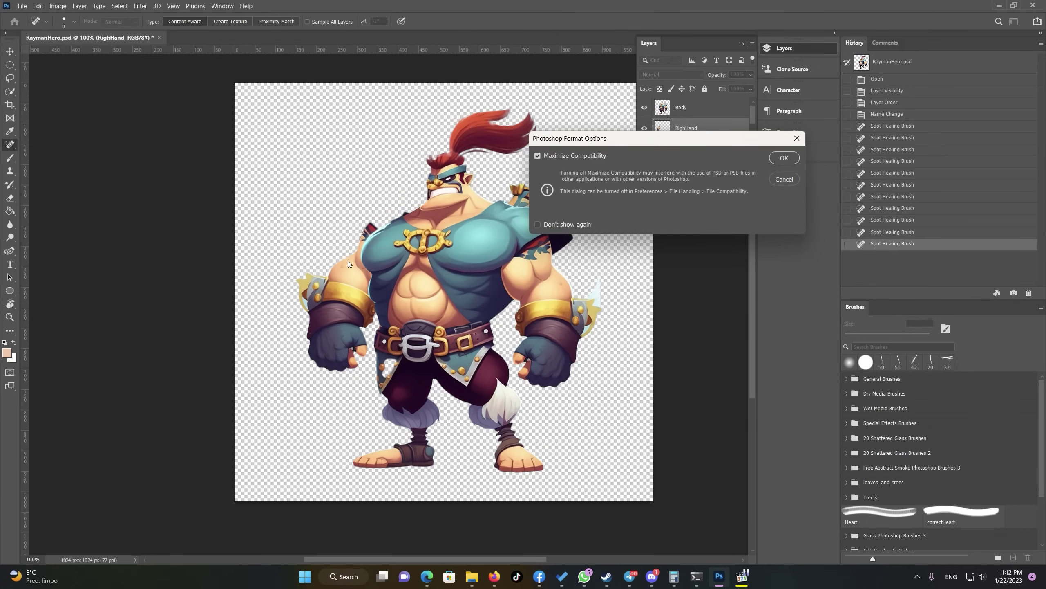
{"action": "left_click", "coordinate": [784, 158]}
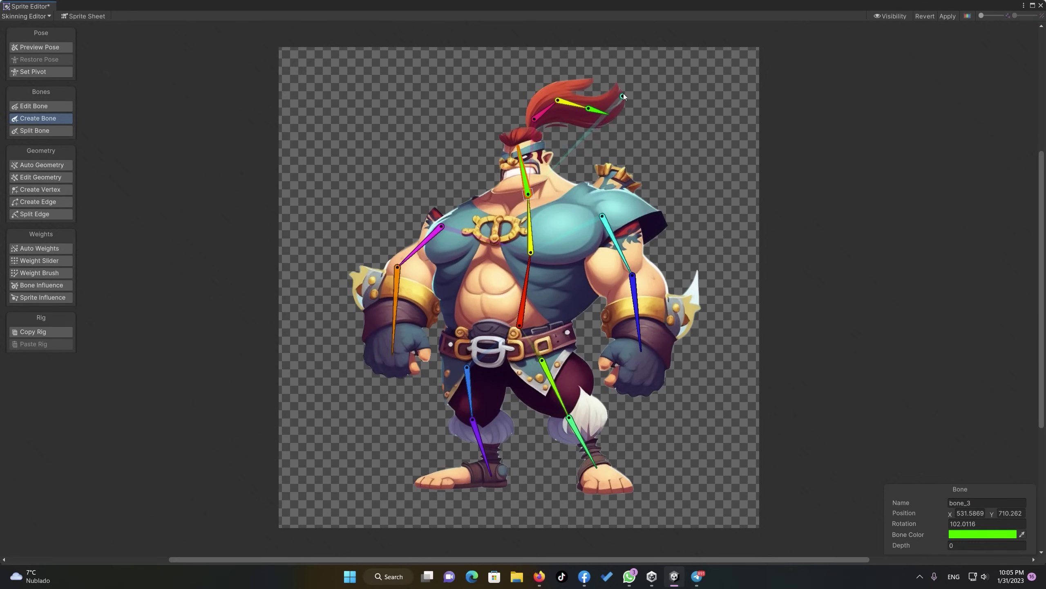
Generate automatic skin weights for all of the hero's bones
{"action": "left_click", "coordinate": [40, 248]}
{"action": "left_click", "coordinate": [918, 541]}
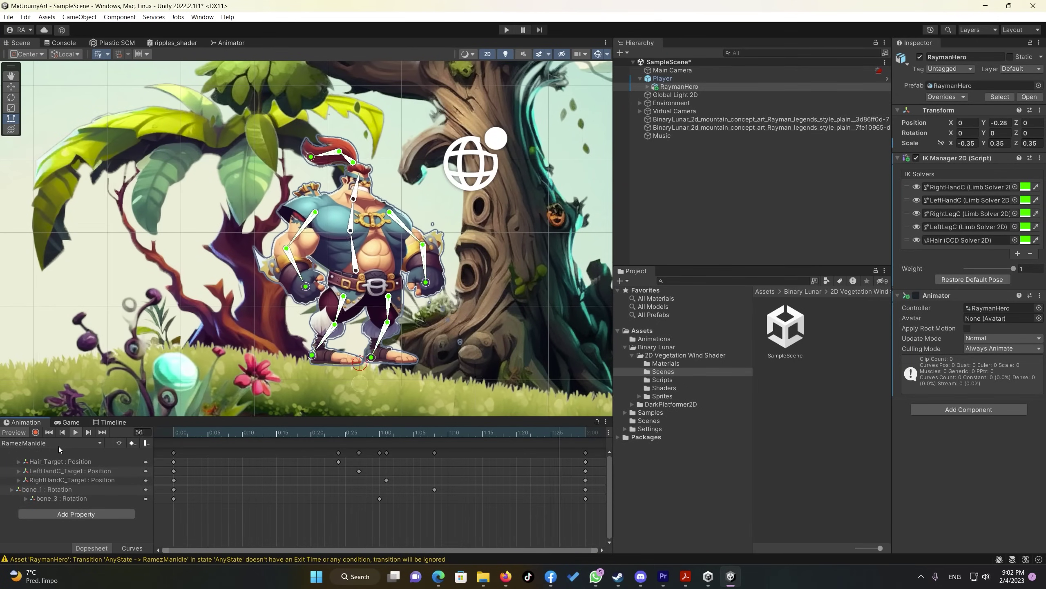
Switch the Animation window clip to RamezManRun and play the preview
{"action": "left_click", "coordinate": [59, 446]}
{"action": "left_click", "coordinate": [58, 460]}
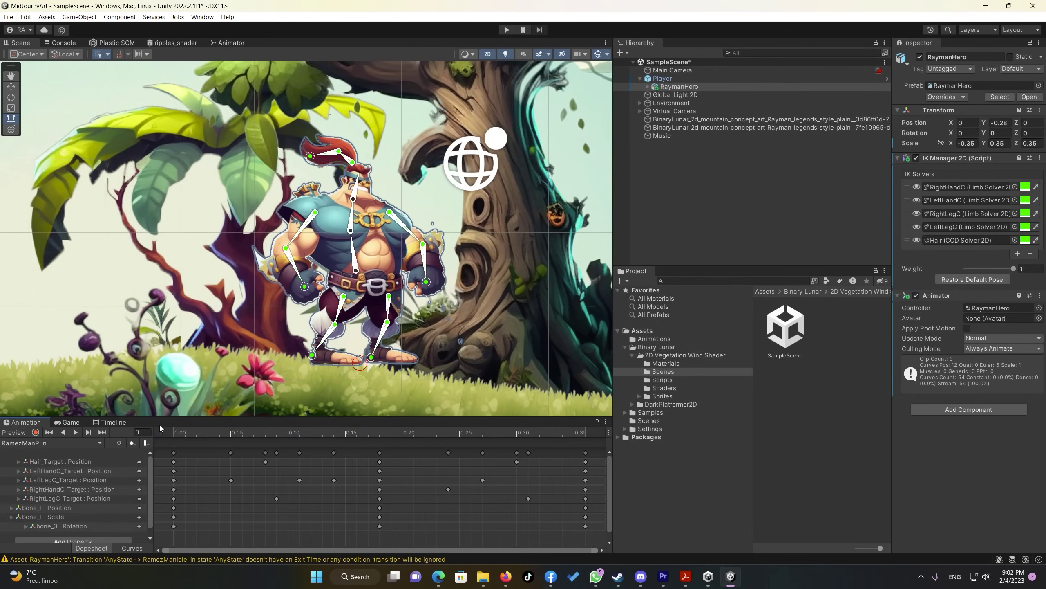
{"action": "left_click", "coordinate": [75, 432]}
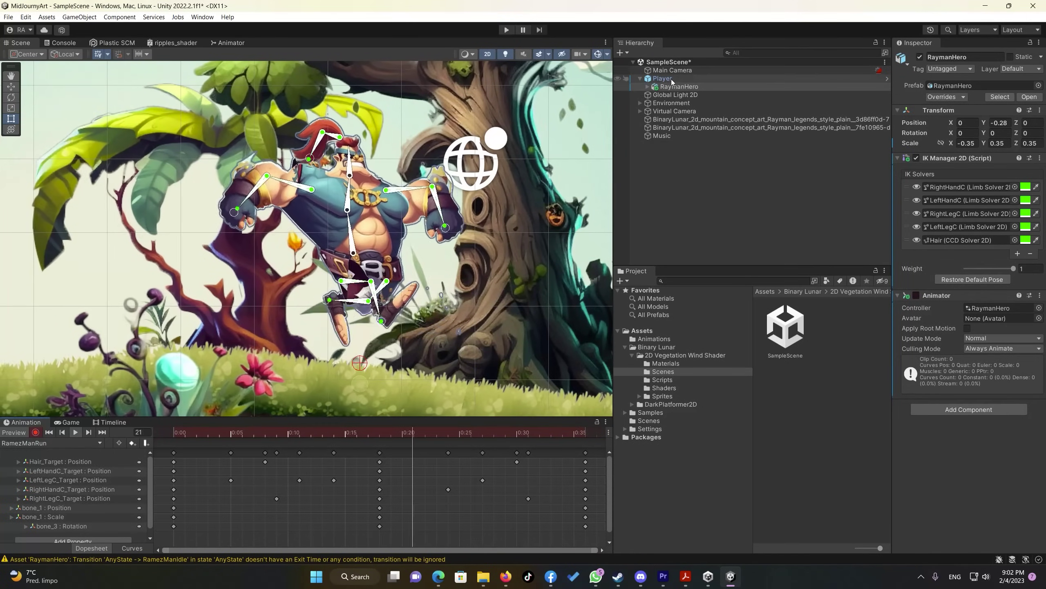
Select Player, then the Virtual Camera, and ping its Follow target to confirm it's Player
{"action": "left_click", "coordinate": [671, 78]}
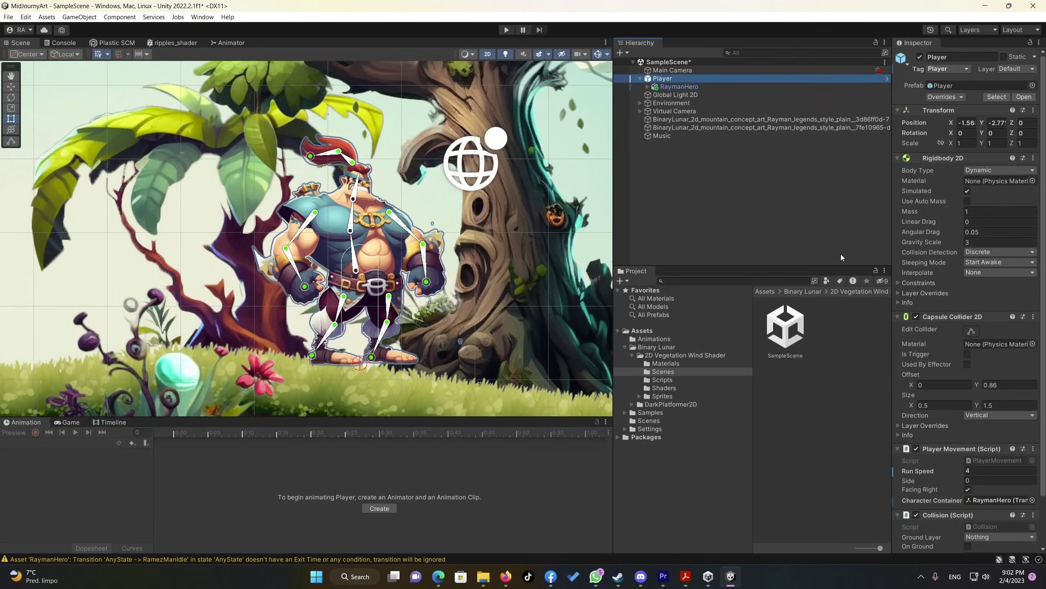
{"action": "left_click", "coordinate": [668, 111]}
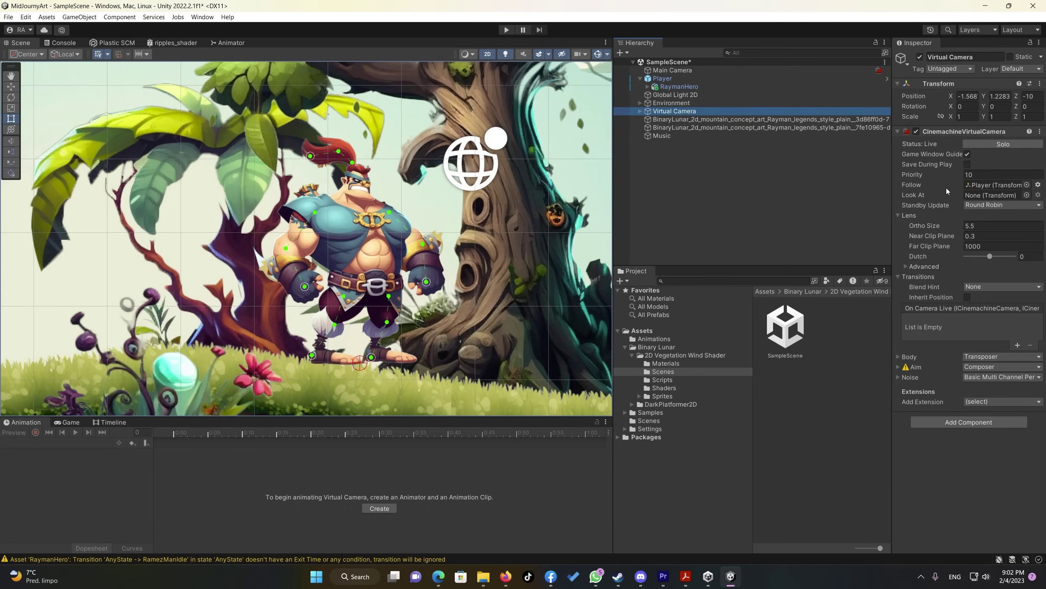
{"action": "left_click", "coordinate": [979, 186]}
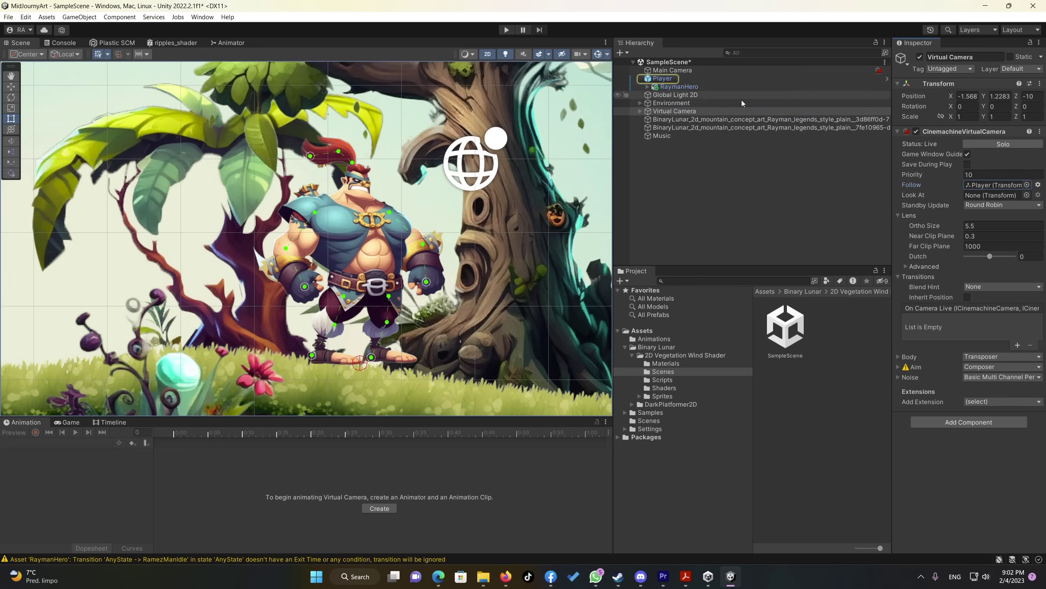